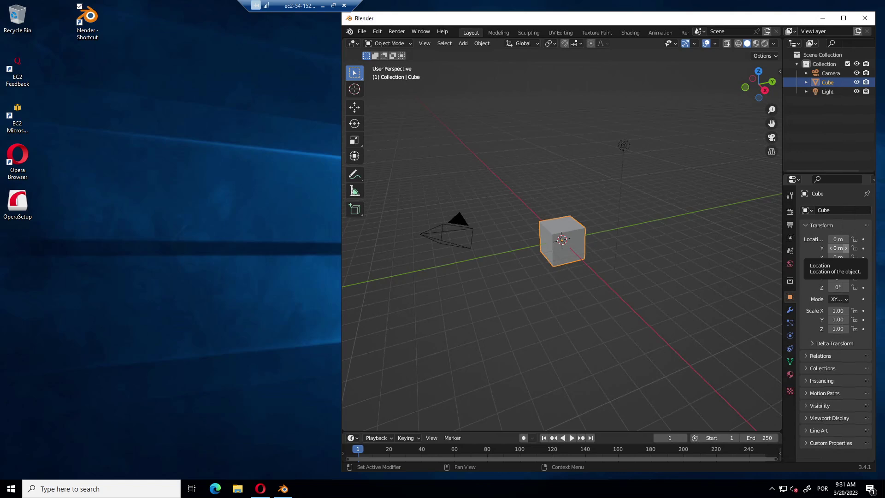
Bring the remote Blender desktop back to full screen
{"action": "key", "text": "alt+Tab"}
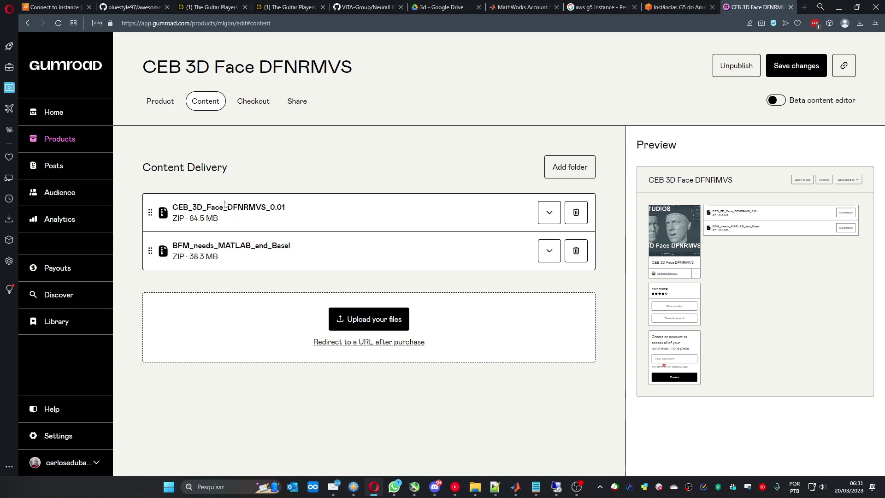
{"action": "mouse_move", "coordinate": [556, 486]}
{"action": "left_click", "coordinate": [518, 410]}
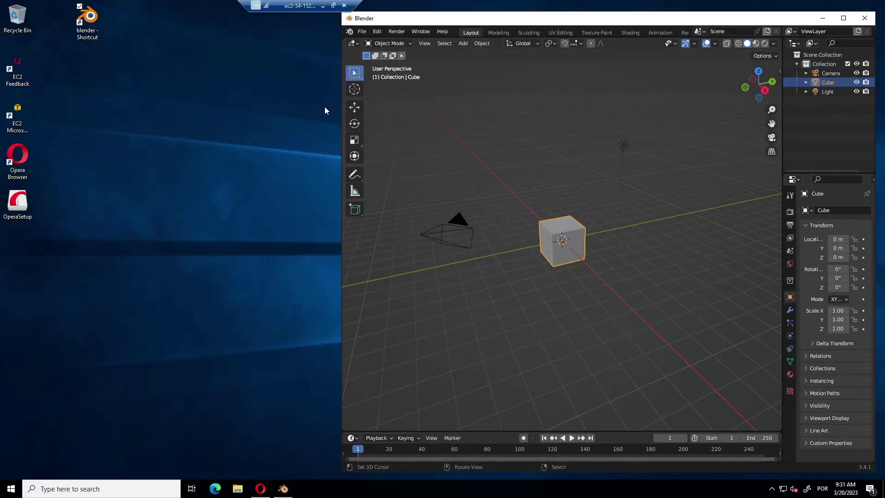
Install CEB_3D_Face_DFNRMVS_0.01.zip from Downloads in Preferences > Add-ons and enable it
{"action": "left_click", "coordinate": [379, 32]}
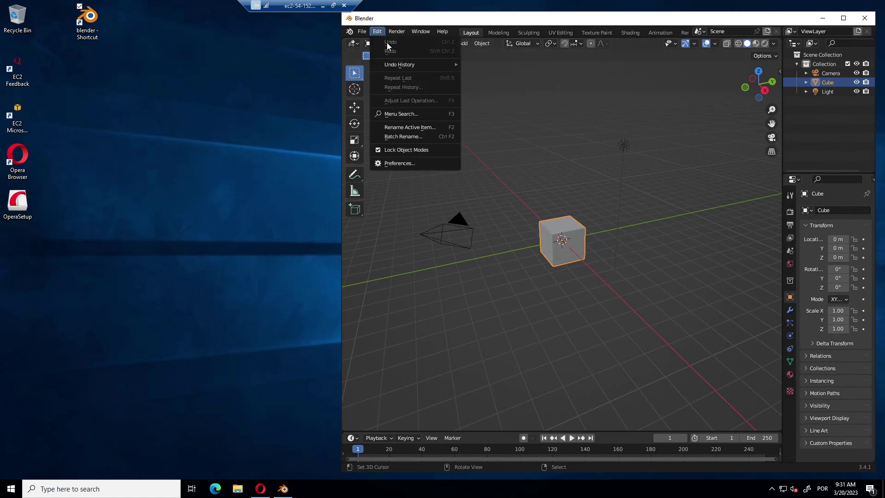
{"action": "left_click", "coordinate": [400, 167]}
{"action": "left_click", "coordinate": [277, 132]}
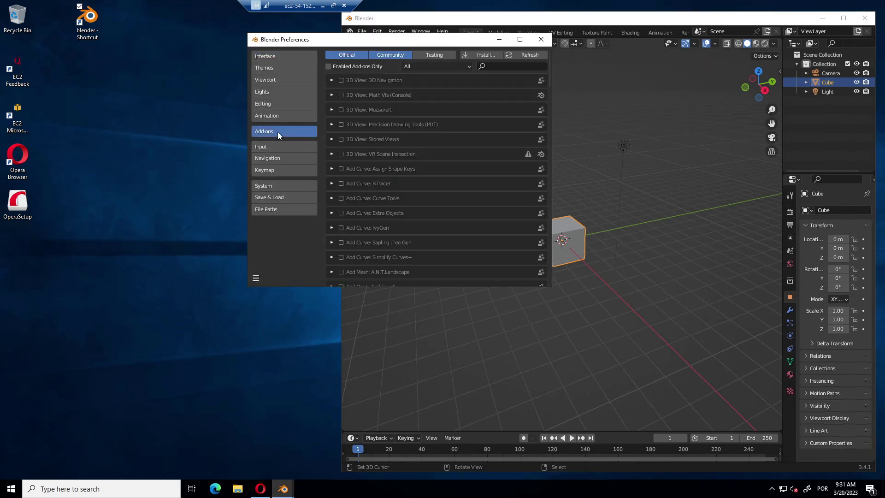
{"action": "left_click", "coordinate": [479, 55]}
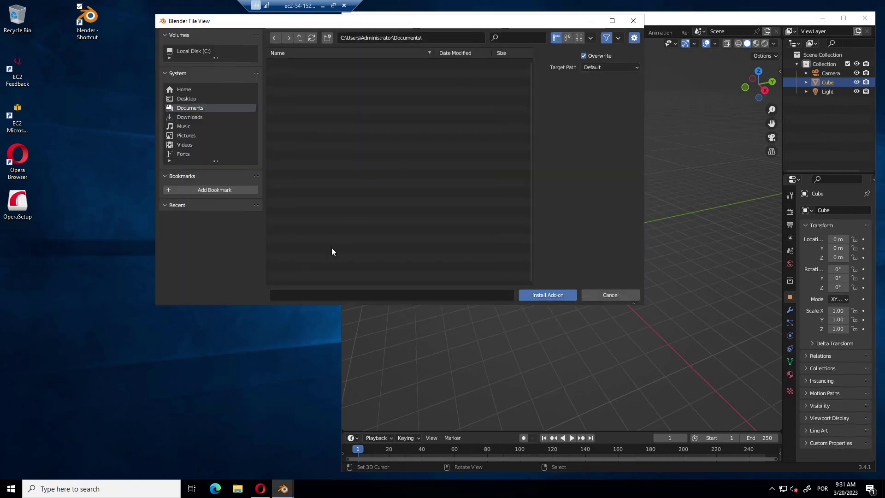
{"action": "left_click", "coordinate": [194, 117]}
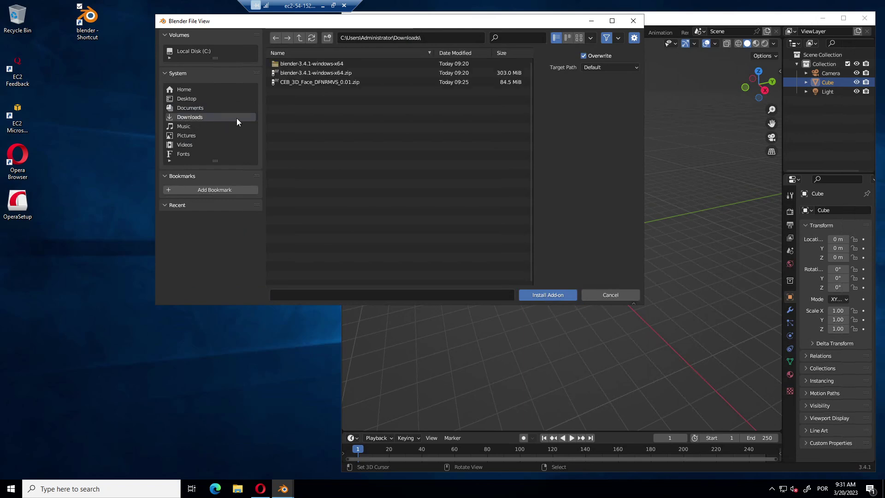
{"action": "double_click", "coordinate": [294, 83]}
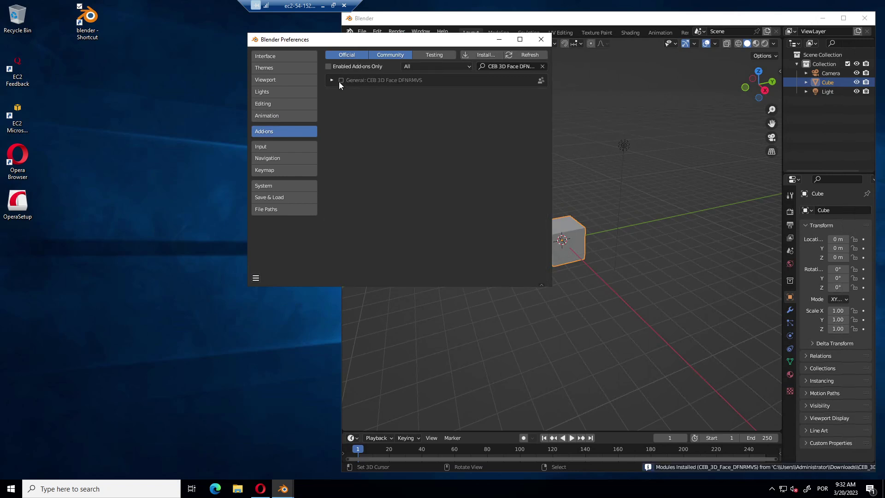
{"action": "left_click", "coordinate": [341, 81]}
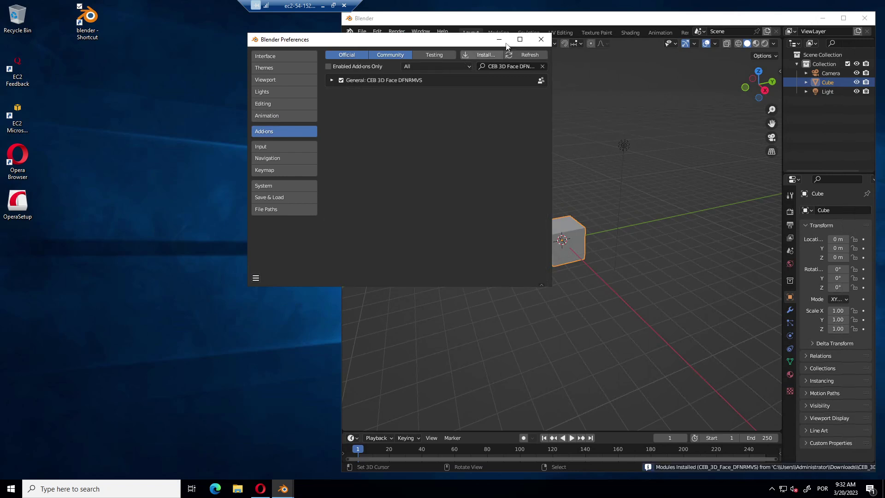
Close Preferences and expand Venv and Model in the sidebar's CEB panel
{"action": "left_click", "coordinate": [541, 39]}
{"action": "key", "text": "n"}
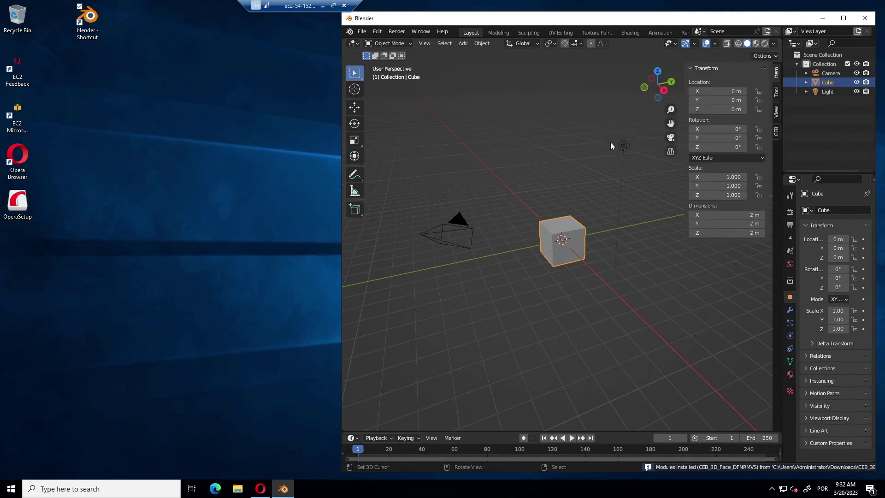
{"action": "left_click", "coordinate": [776, 131]}
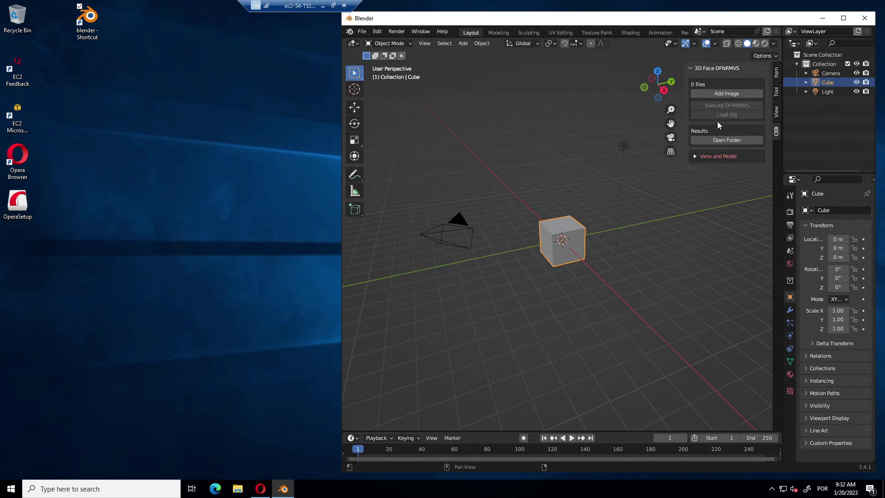
{"action": "left_click", "coordinate": [695, 157]}
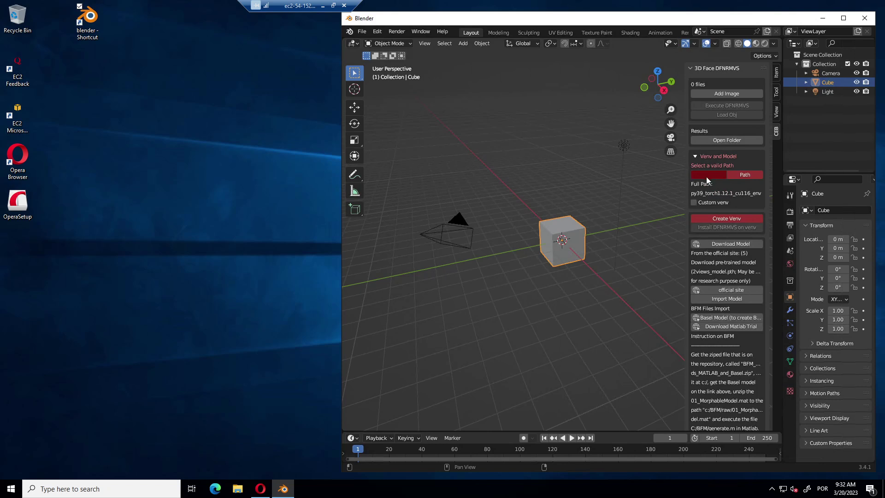
Create a new V_ENV folder on drive C: and set it as the venv path
{"action": "left_click", "coordinate": [738, 173]}
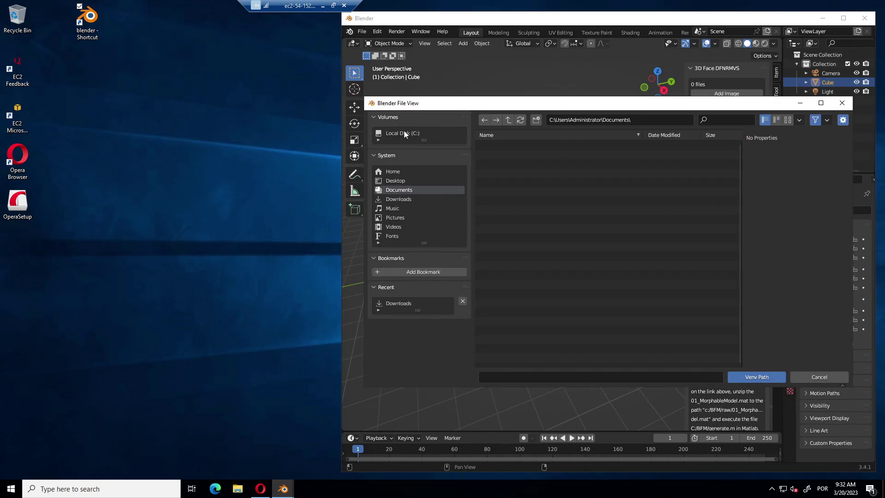
{"action": "left_click", "coordinate": [404, 133]}
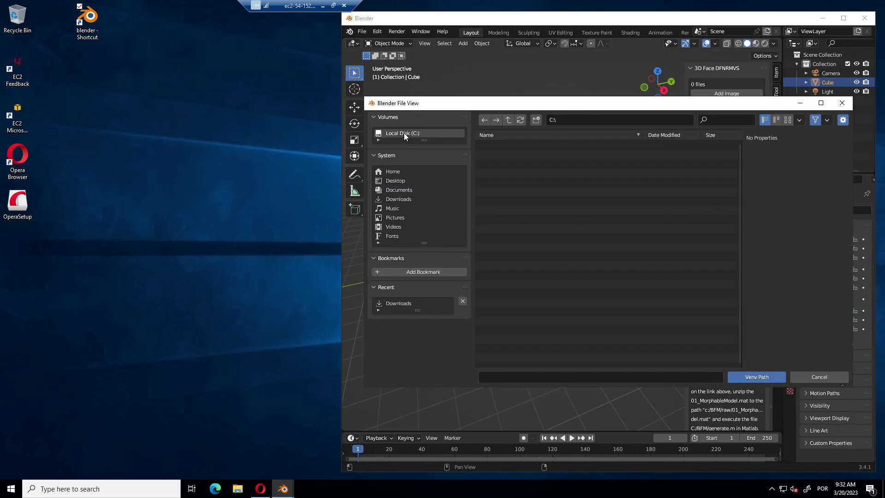
{"action": "left_click", "coordinate": [536, 121]}
{"action": "type", "text": "V_ENV"}
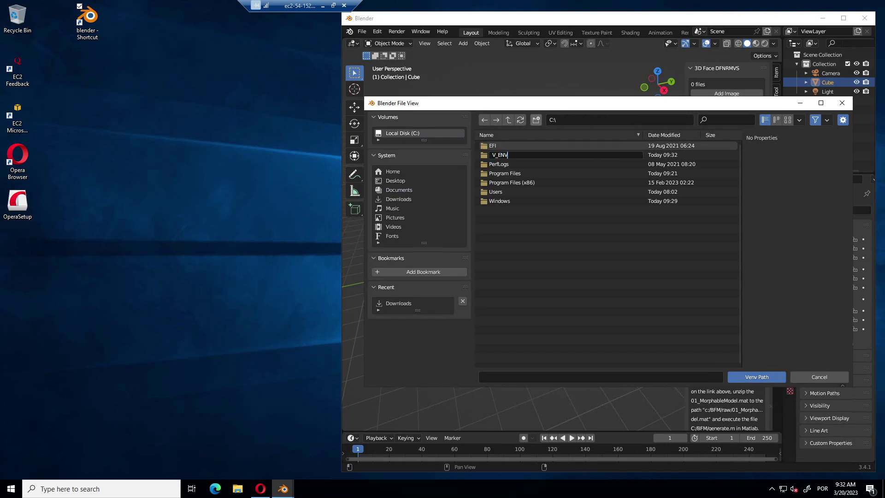
{"action": "key", "text": "Return"}
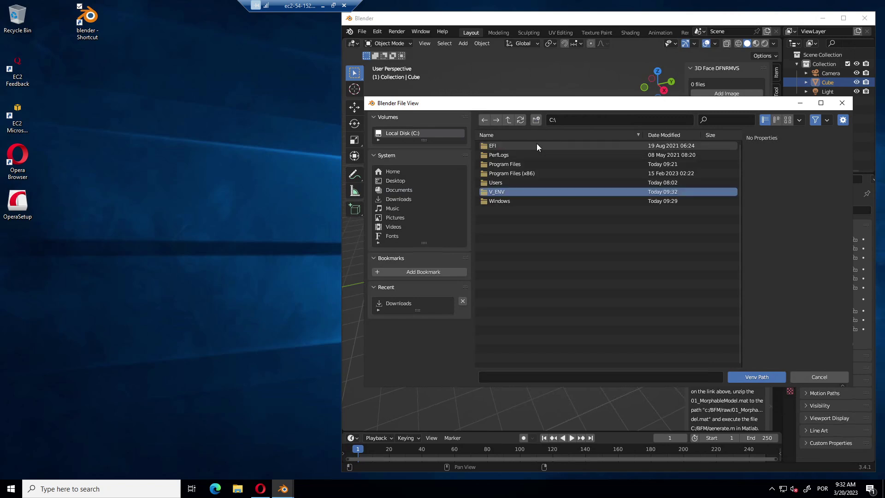
{"action": "double_click", "coordinate": [500, 191]}
{"action": "left_click", "coordinate": [744, 375]}
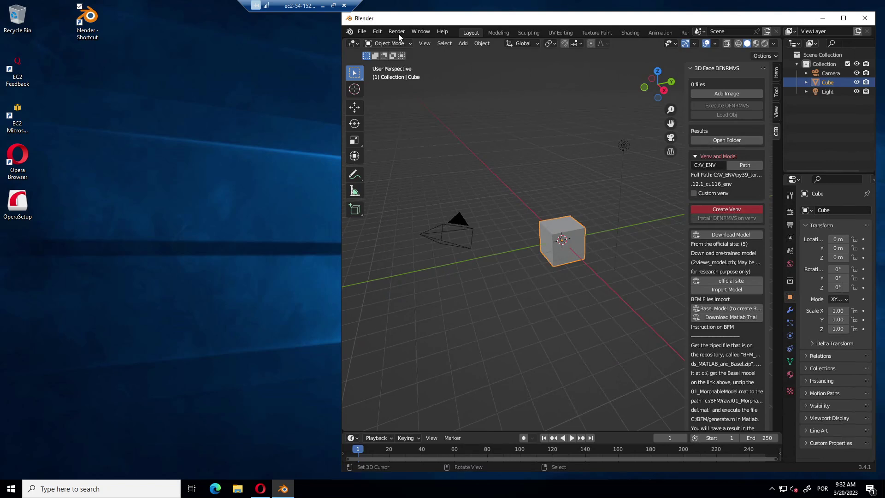
Show the system console at the lower left and create the Python venv in C:\V_ENV
{"action": "left_click", "coordinate": [412, 32]}
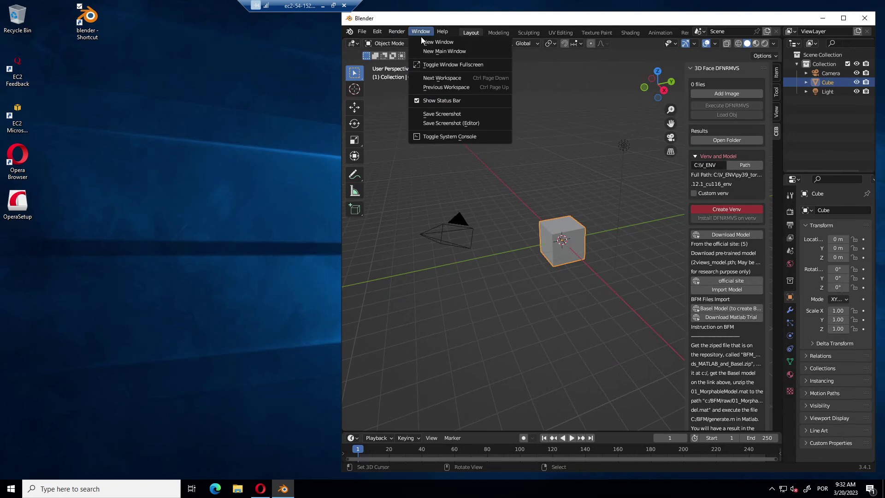
{"action": "left_click", "coordinate": [460, 136]}
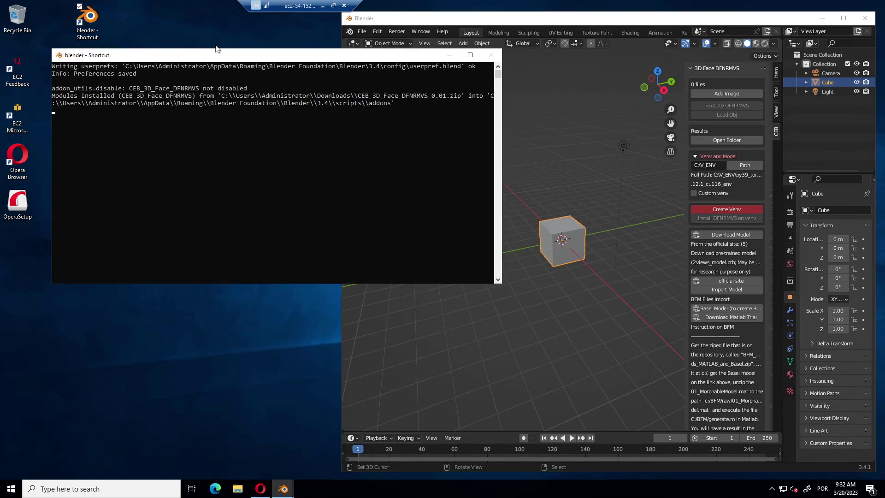
{"action": "left_click_drag", "start_coordinate": [216, 48], "coordinate": [197, 248]}
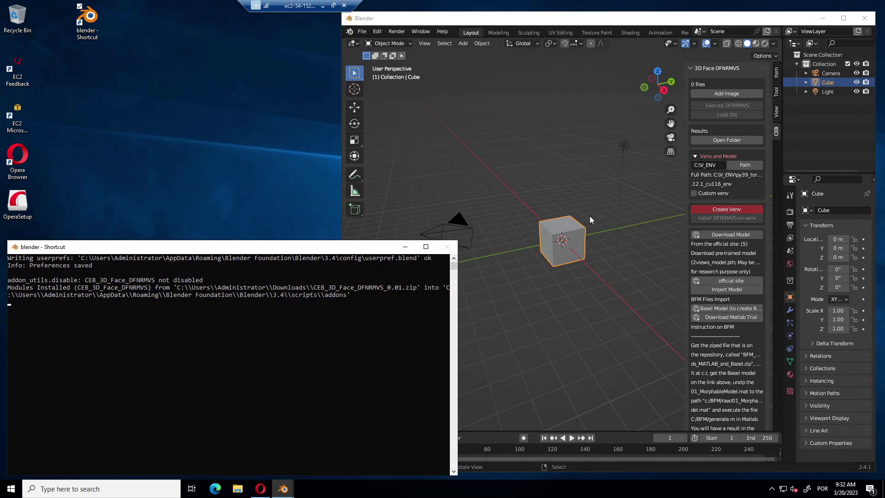
{"action": "left_click", "coordinate": [726, 210]}
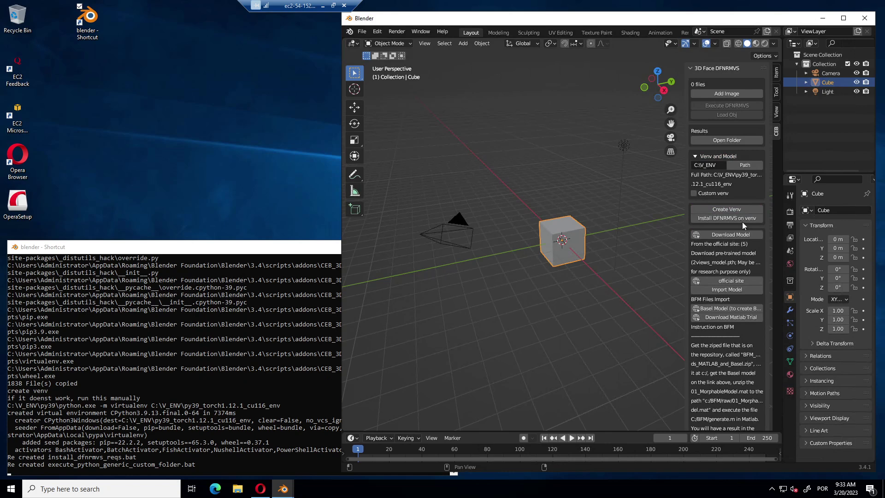
Install DFNRMVS requirements, including torch 1.12.1+cu116, into the venv and review the pip output
{"action": "left_click", "coordinate": [720, 217]}
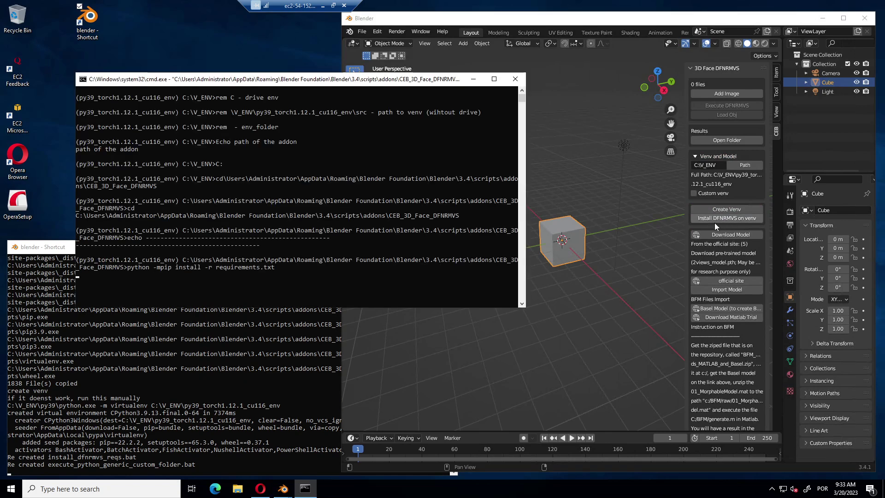
{"action": "left_click_drag", "start_coordinate": [279, 81], "coordinate": [227, 32]}
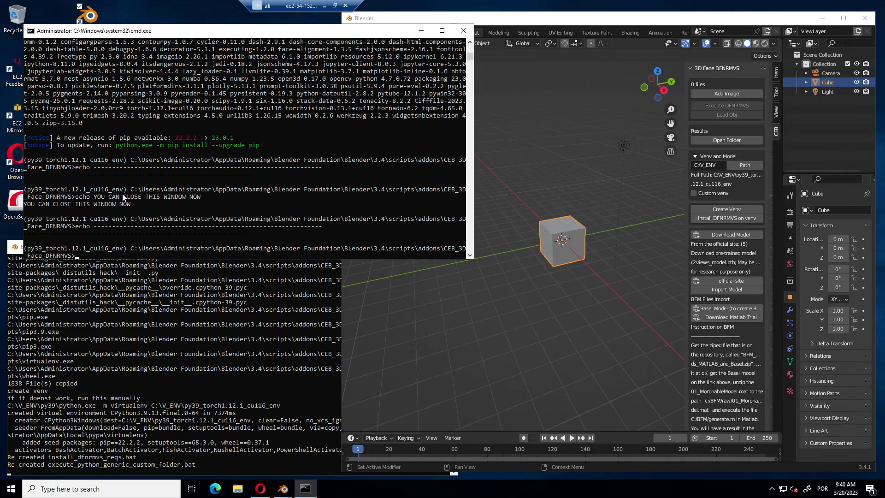
{"action": "scroll", "coordinate": [138, 201], "scroll_direction": "up", "scroll_amount": 5}
{"action": "scroll", "coordinate": [163, 198], "scroll_direction": "up", "scroll_amount": 15}
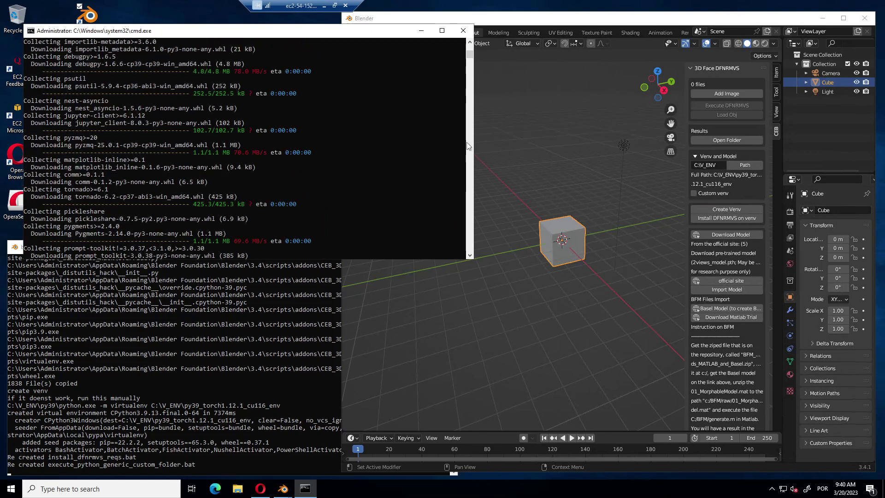
{"action": "scroll", "coordinate": [429, 101], "scroll_direction": "up", "scroll_amount": 9}
{"action": "scroll", "coordinate": [429, 104], "scroll_direction": "up", "scroll_amount": 10}
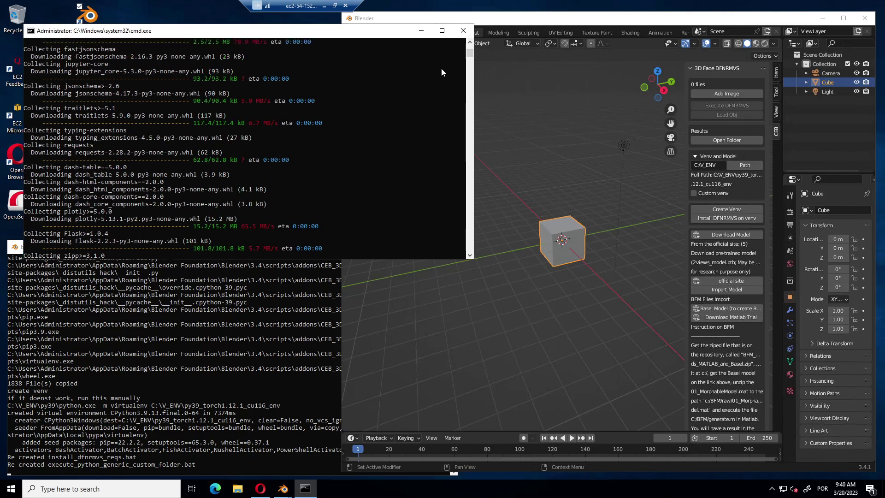
{"action": "left_click", "coordinate": [462, 30]}
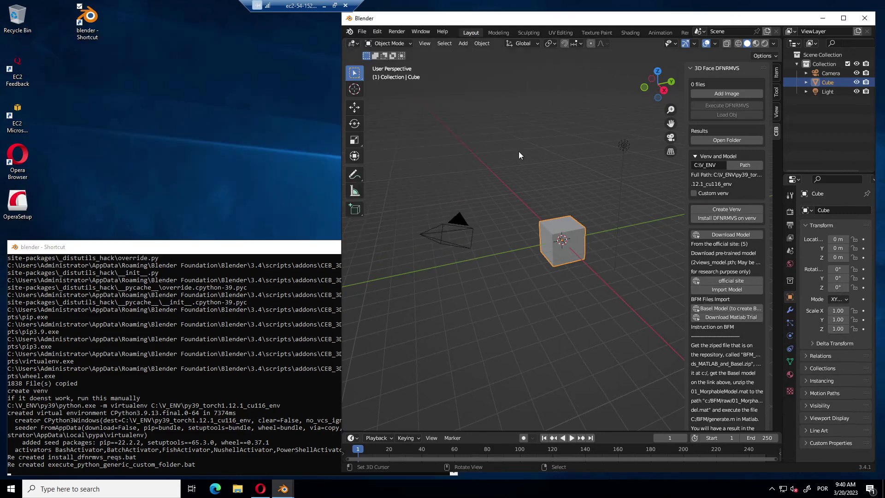
{"action": "key", "text": "shift"}
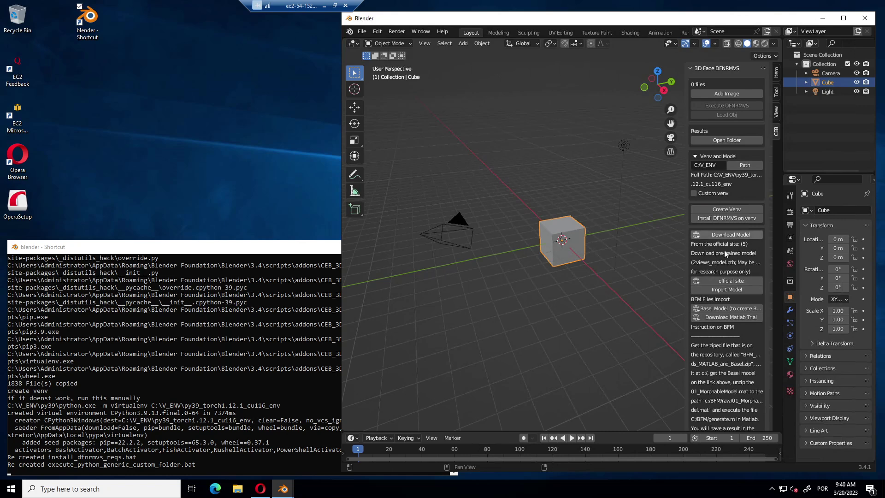
{"action": "scroll", "coordinate": [706, 255], "scroll_direction": "down", "scroll_amount": 3}
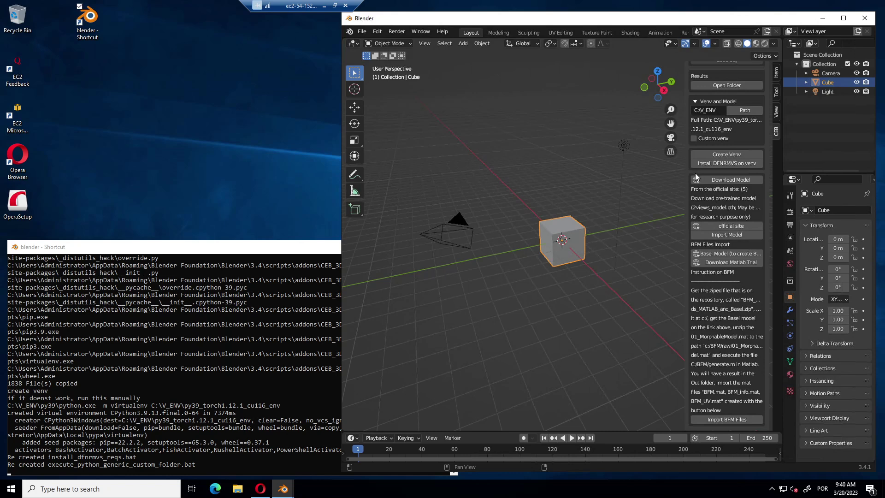
{"action": "scroll", "coordinate": [694, 172], "scroll_direction": "up", "scroll_amount": 3}
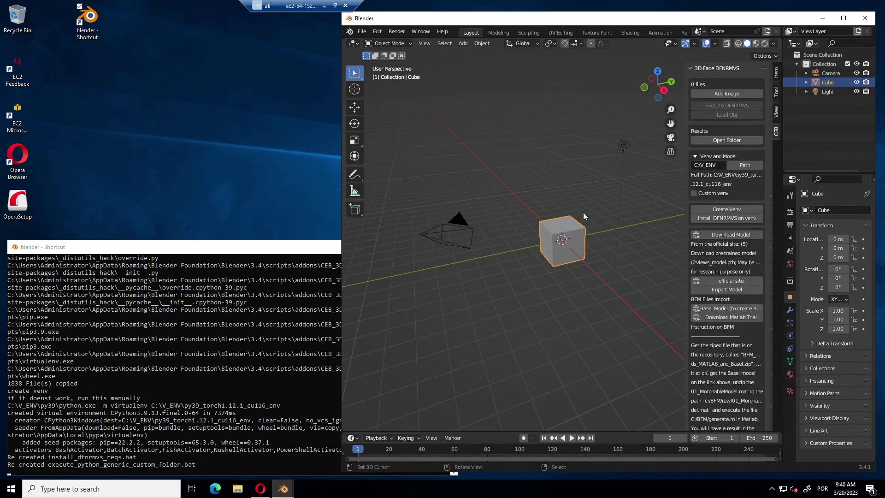
Delete the default cube and add case3_in0.jpg and case3_in1.jpg from the Desktop as input images
{"action": "key", "text": "Delete"}
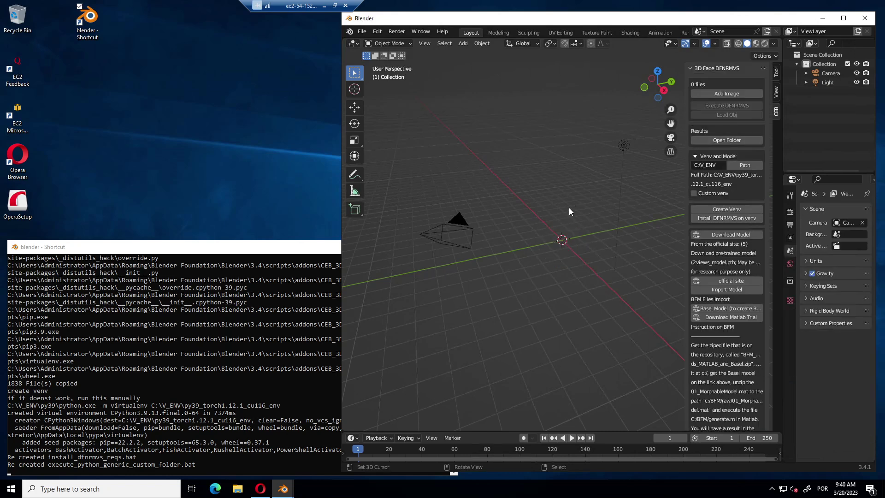
{"action": "left_click", "coordinate": [715, 94]}
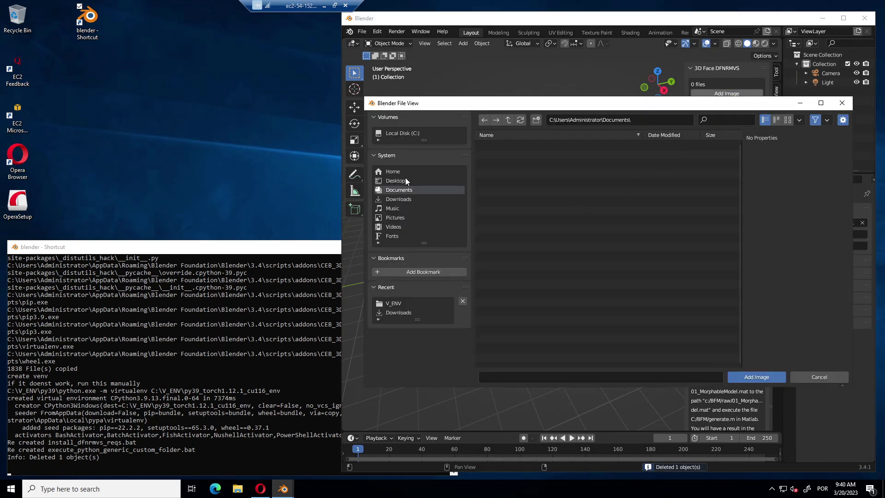
{"action": "left_click", "coordinate": [393, 171]}
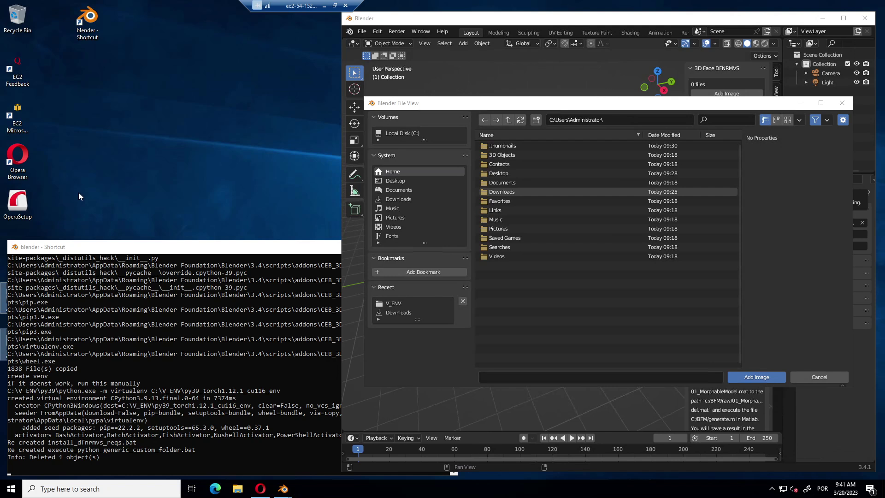
{"action": "left_click", "coordinate": [402, 181]}
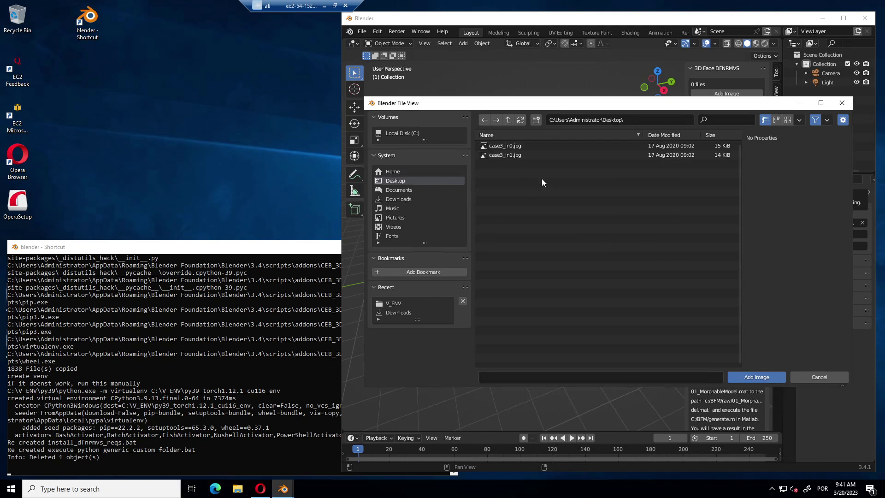
{"action": "left_click", "coordinate": [787, 120]}
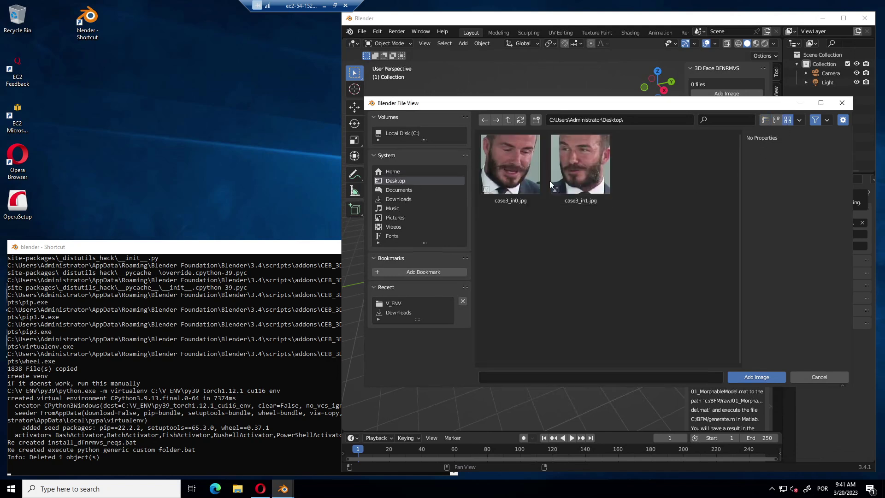
{"action": "left_click_drag", "start_coordinate": [636, 232], "coordinate": [481, 134]}
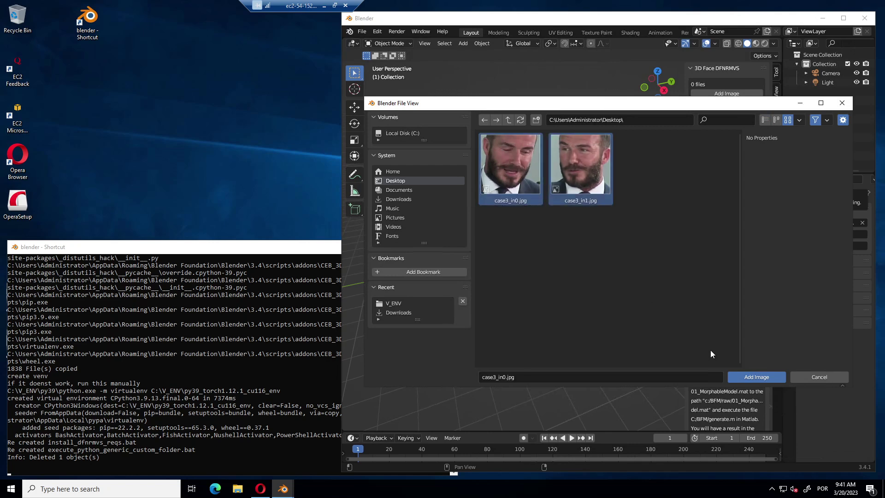
{"action": "left_click", "coordinate": [748, 377]}
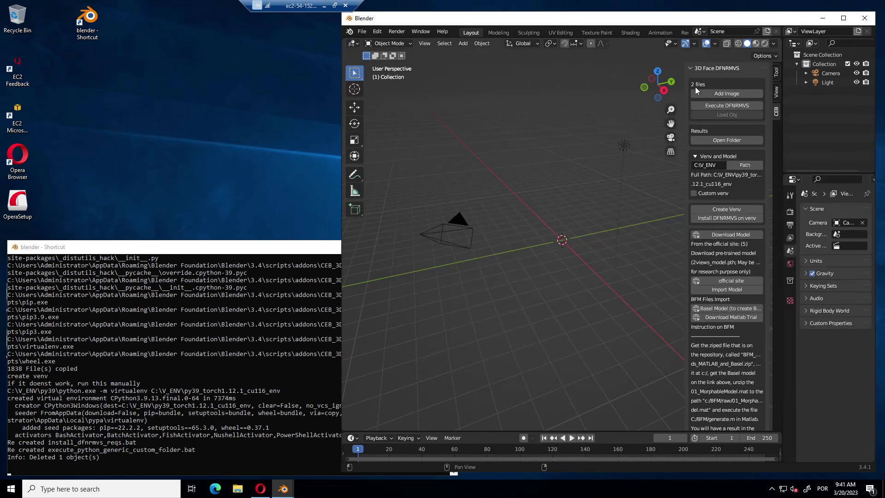
Run DFNRMVS, read the SSL certificate failure in an enlarged console, and copy the s3fd download URL
{"action": "left_click", "coordinate": [727, 105]}
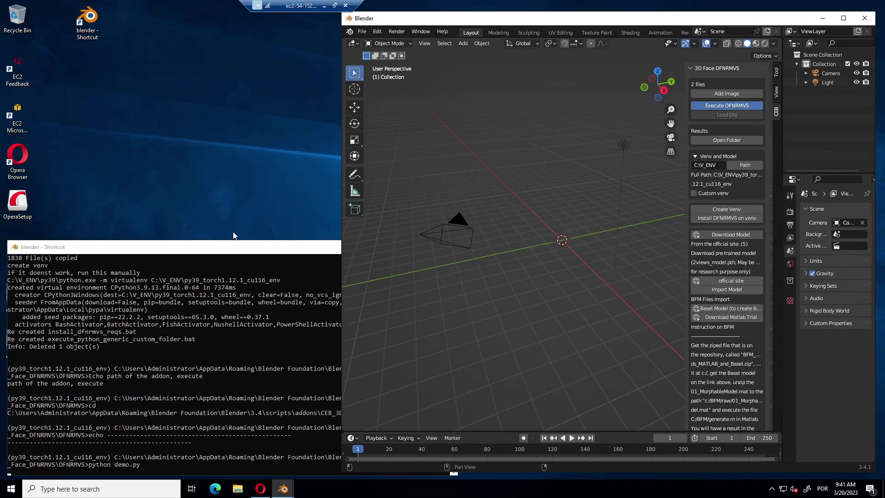
{"action": "left_click_drag", "start_coordinate": [255, 240], "coordinate": [254, 165]}
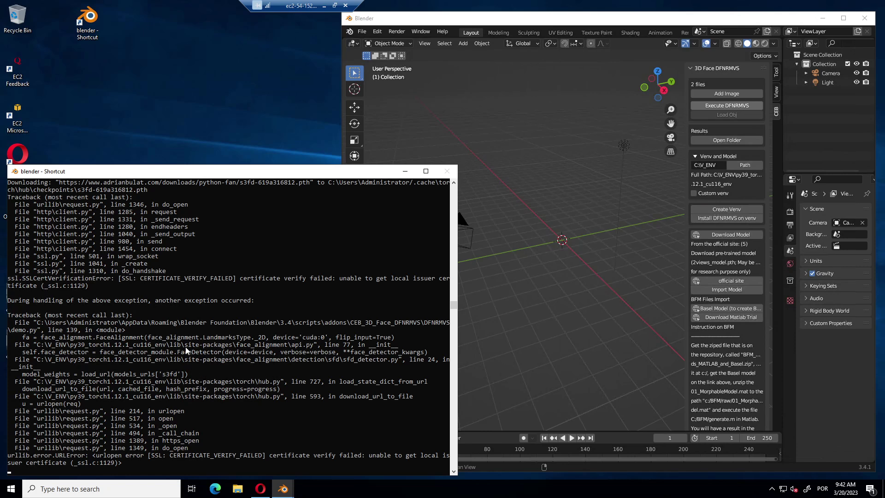
{"action": "scroll", "coordinate": [186, 347], "scroll_direction": "up", "scroll_amount": 7}
{"action": "scroll", "coordinate": [187, 348], "scroll_direction": "down", "scroll_amount": 1}
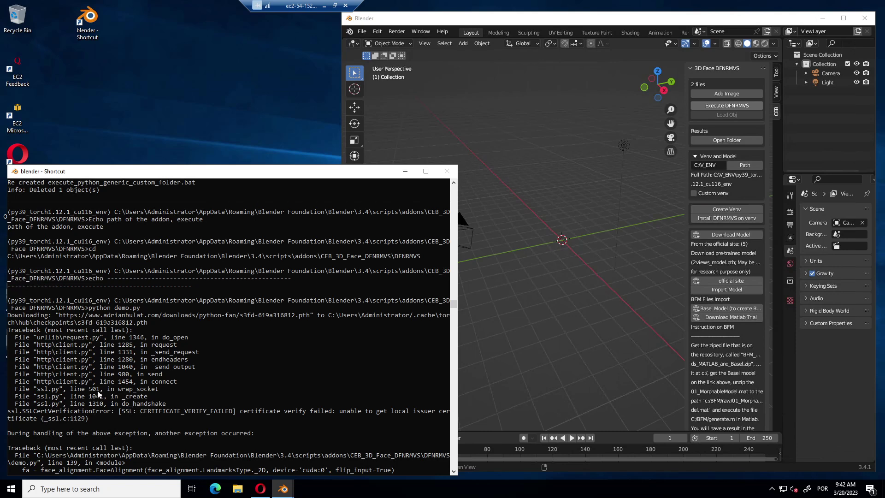
{"action": "left_click_drag", "start_coordinate": [59, 316], "coordinate": [302, 318]}
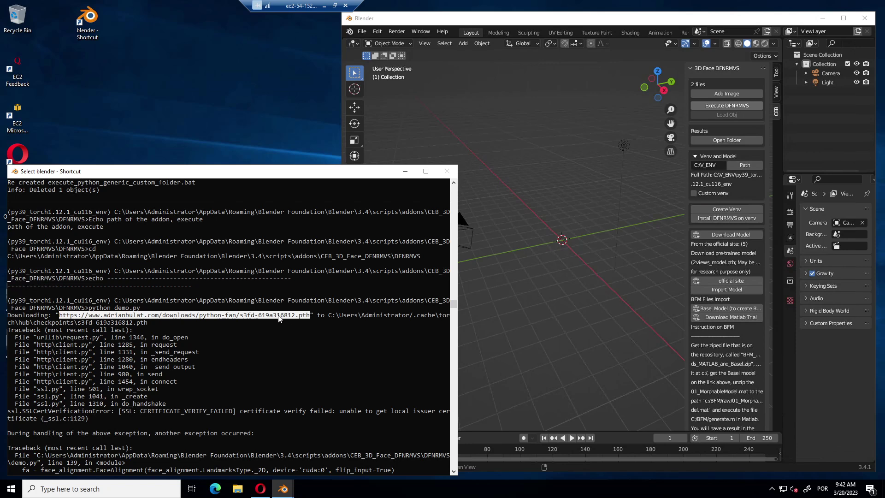
{"action": "right_click", "coordinate": [279, 318]}
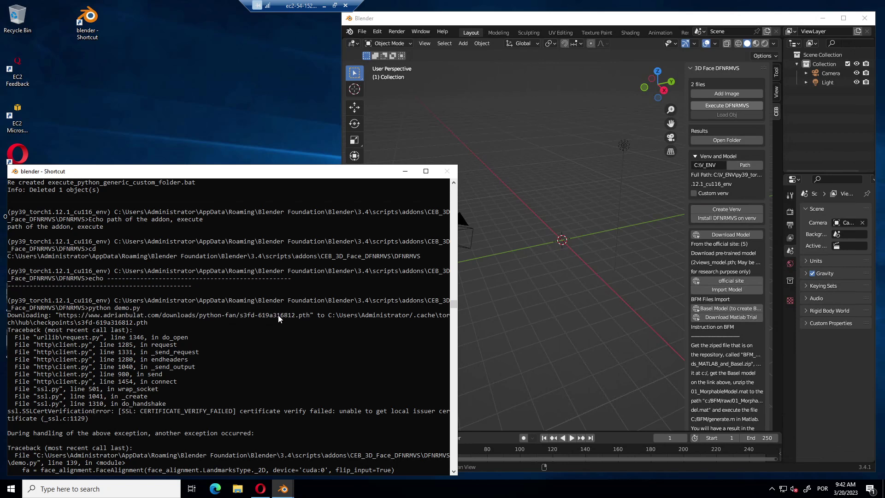
Download s3fd-619a316812.pth in a new Opera tab from the copied URL
{"action": "left_click", "coordinate": [261, 489]}
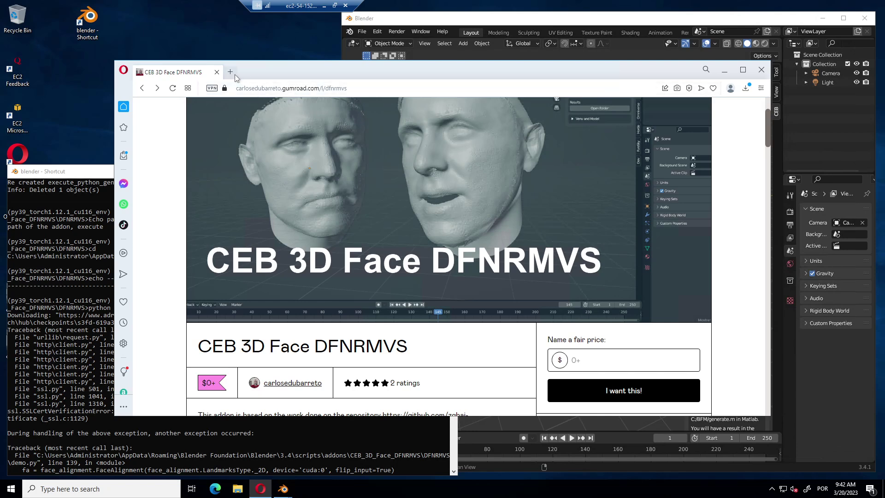
{"action": "left_click", "coordinate": [234, 74]}
{"action": "type", "text": "https://www.adrianbulat.com/downloads/python-fan/s3fd-619a316812.pth"}
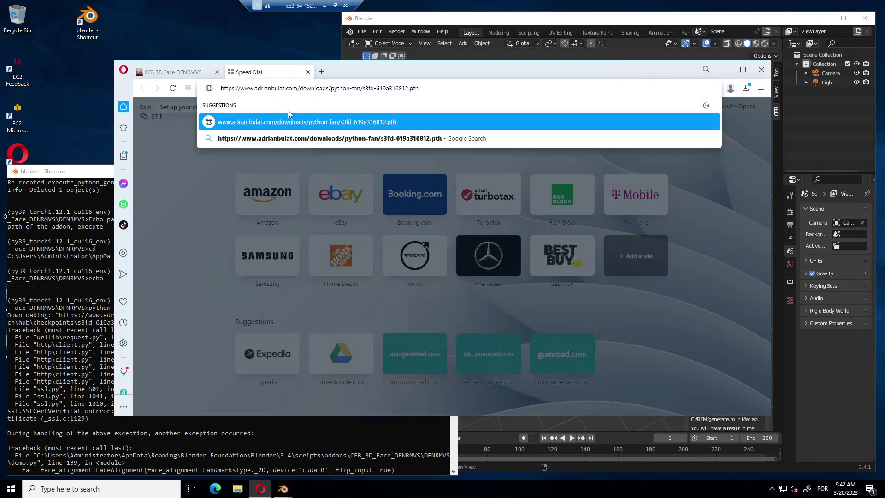
{"action": "left_click", "coordinate": [366, 122]}
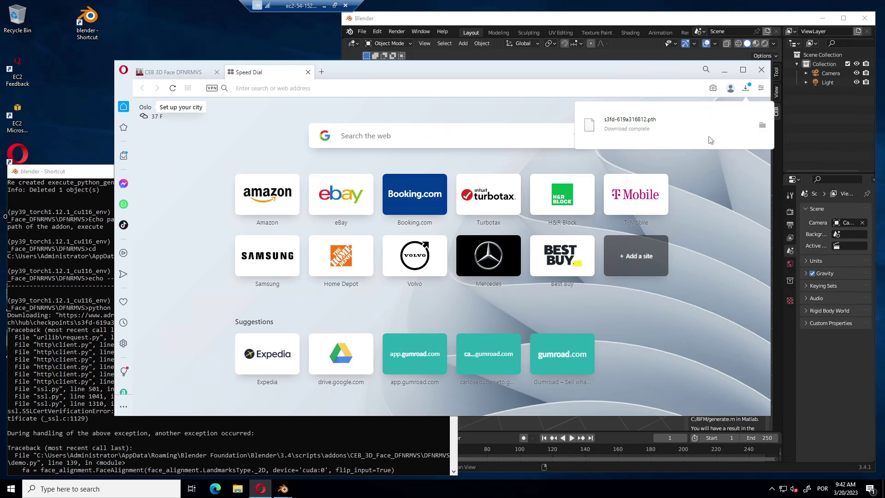
Locate s3fd-619a316812.pth in the Downloads folder and select it for copying
{"action": "left_click", "coordinate": [762, 125]}
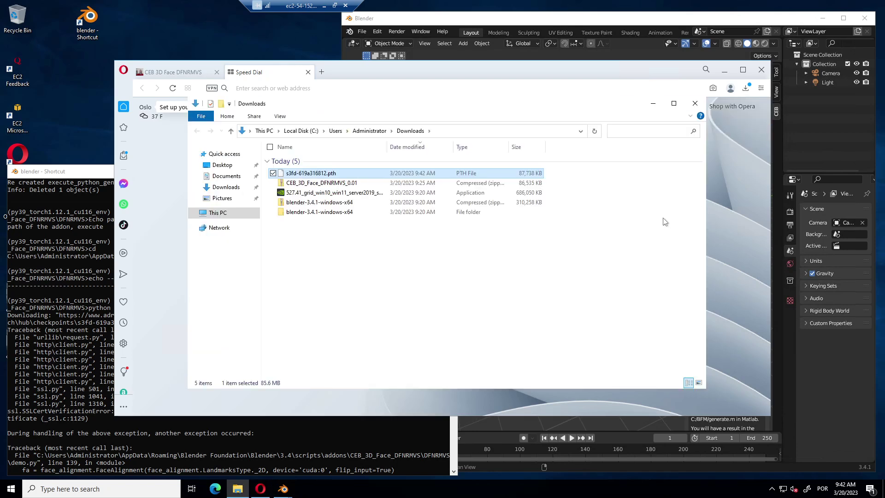
{"action": "left_click", "coordinate": [310, 175]}
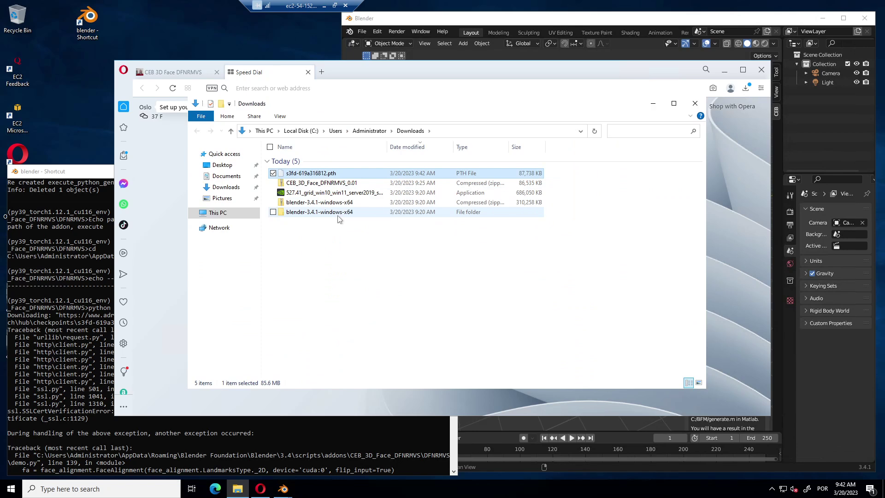
{"action": "left_click", "coordinate": [102, 174]}
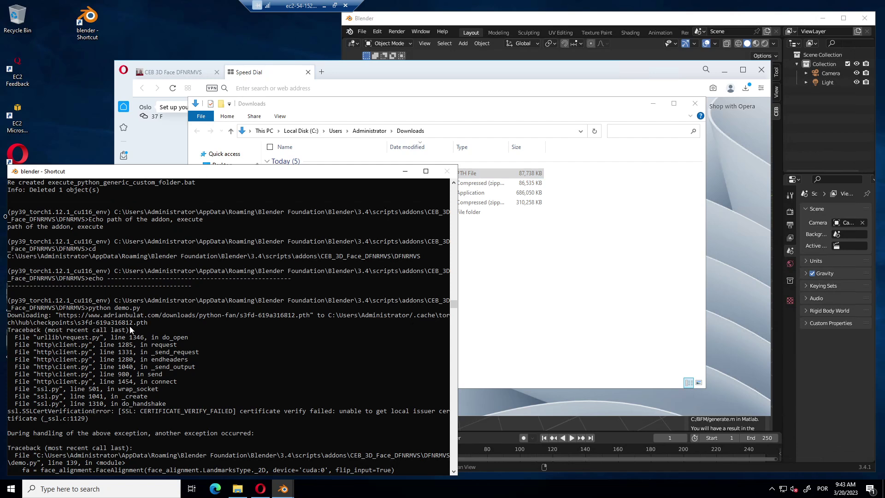
{"action": "left_click", "coordinate": [535, 304]}
Paste the file into C:\Users\Administrator\.cache\torch\hub\checkpoints in a new Explorer window
{"action": "key", "text": "super+e"}
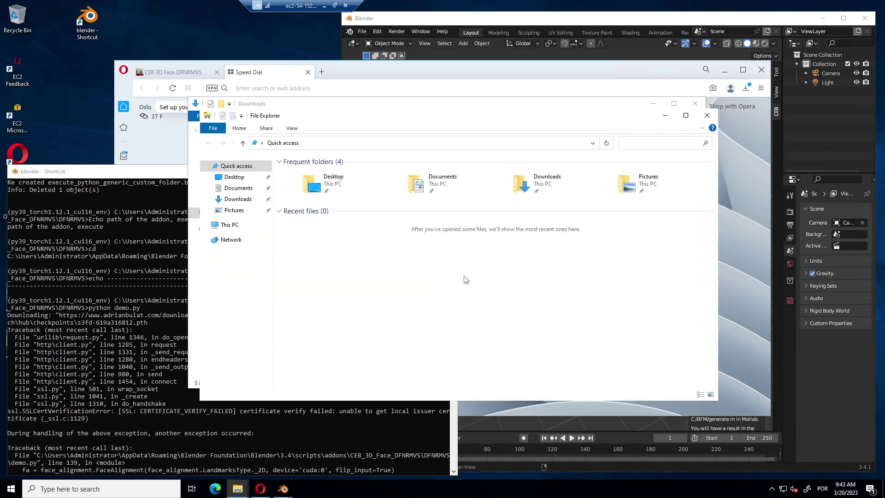
{"action": "left_click", "coordinate": [226, 226]}
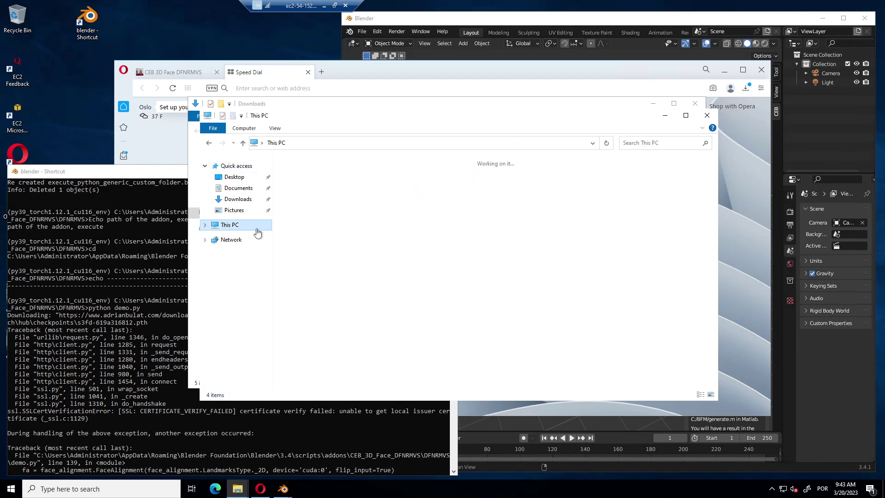
{"action": "double_click", "coordinate": [329, 272]}
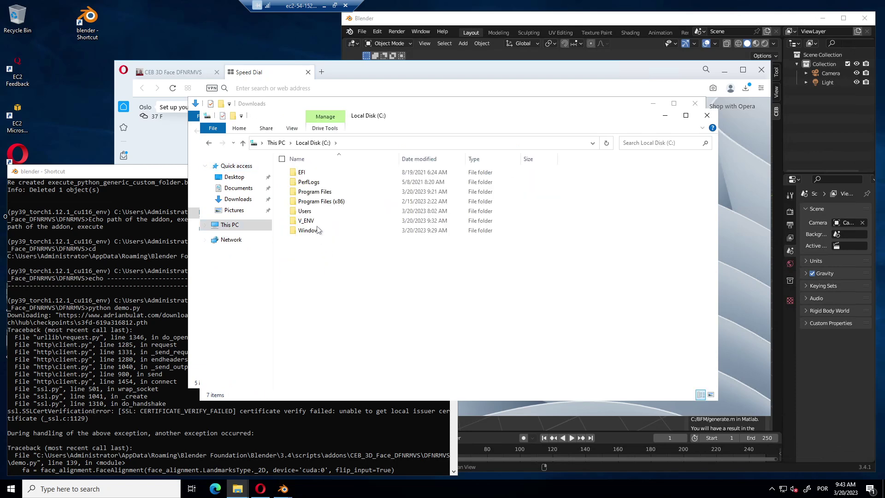
{"action": "double_click", "coordinate": [307, 211]}
{"action": "double_click", "coordinate": [320, 173]}
{"action": "double_click", "coordinate": [314, 174]}
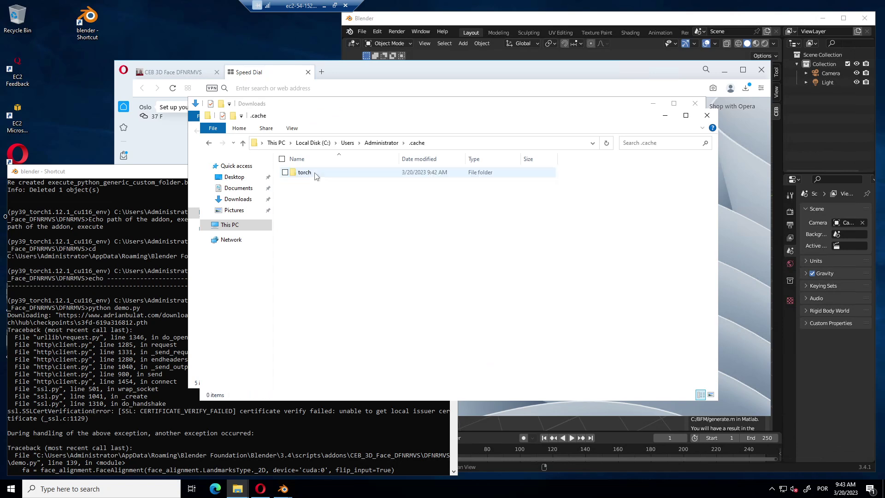
{"action": "double_click", "coordinate": [315, 175]}
{"action": "double_click", "coordinate": [316, 174]}
{"action": "double_click", "coordinate": [316, 174]}
{"action": "key", "text": "ctrl+v"}
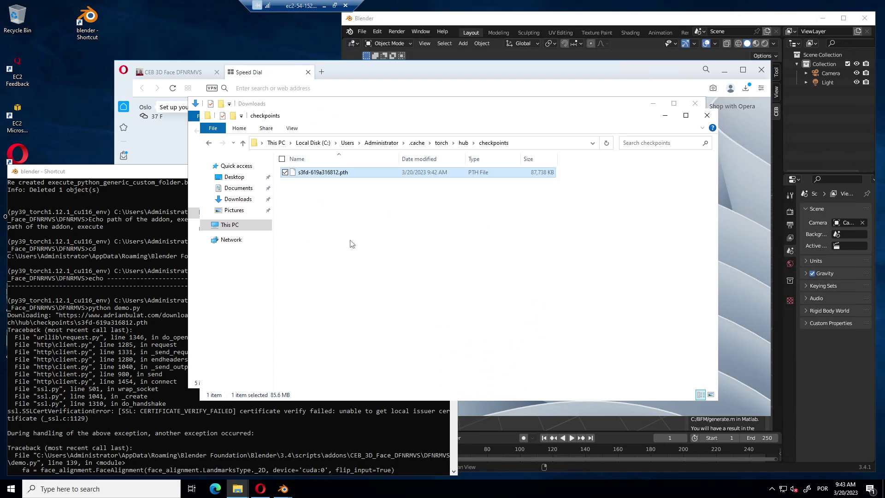
Rerun DFNRMVS in Blender and mark the failing 2DFAN4-cd938726ad.zip URL in the console
{"action": "left_click", "coordinate": [472, 28]}
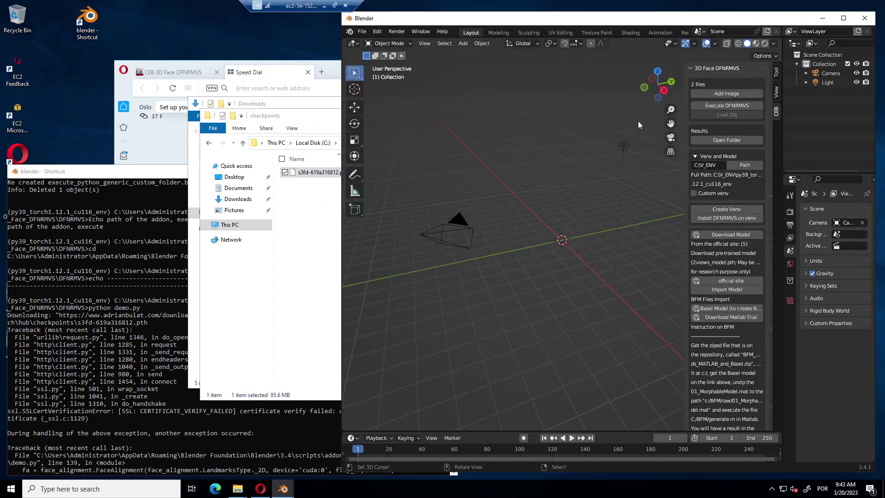
{"action": "left_click", "coordinate": [706, 104]}
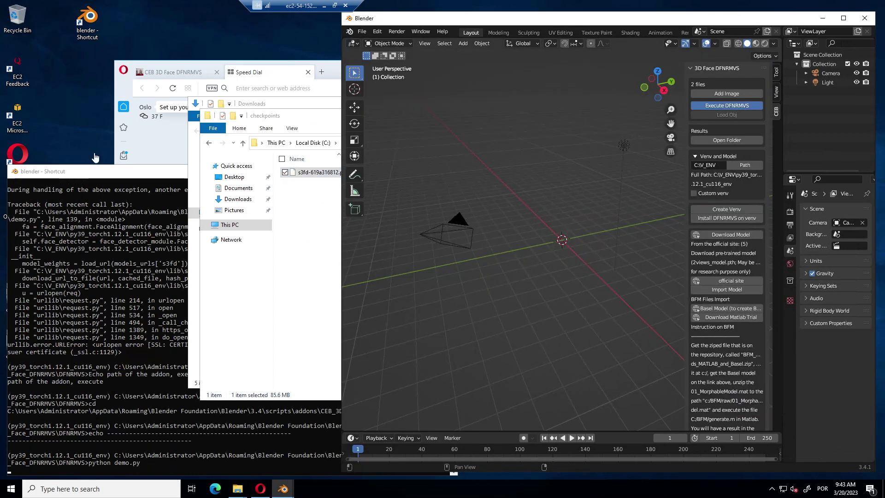
{"action": "left_click", "coordinate": [114, 173]}
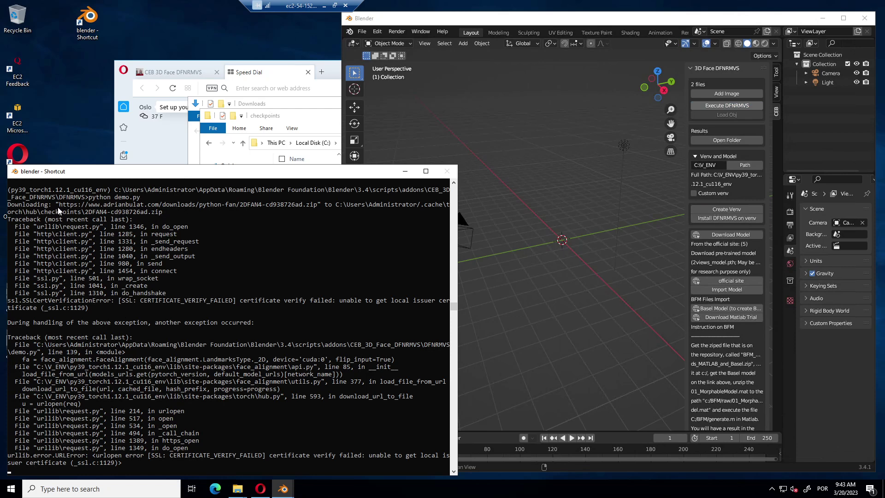
{"action": "left_click_drag", "start_coordinate": [56, 206], "coordinate": [118, 209]}
{"action": "left_click_drag", "start_coordinate": [59, 206], "coordinate": [129, 207]}
{"action": "left_click_drag", "start_coordinate": [222, 206], "coordinate": [319, 209]}
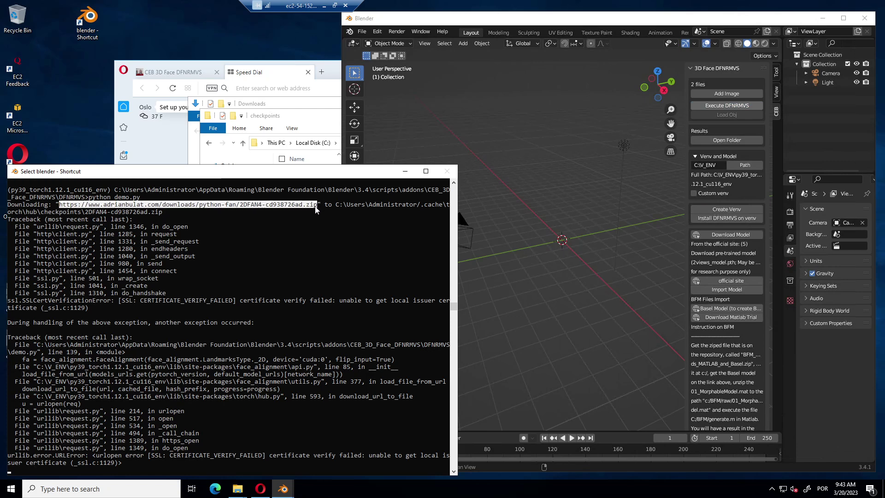
Copy the 2DFAN4 zip URL, download it in Opera, and open the Downloads folder listing it
{"action": "key", "text": "ctrl+c"}
{"action": "left_click", "coordinate": [274, 75]}
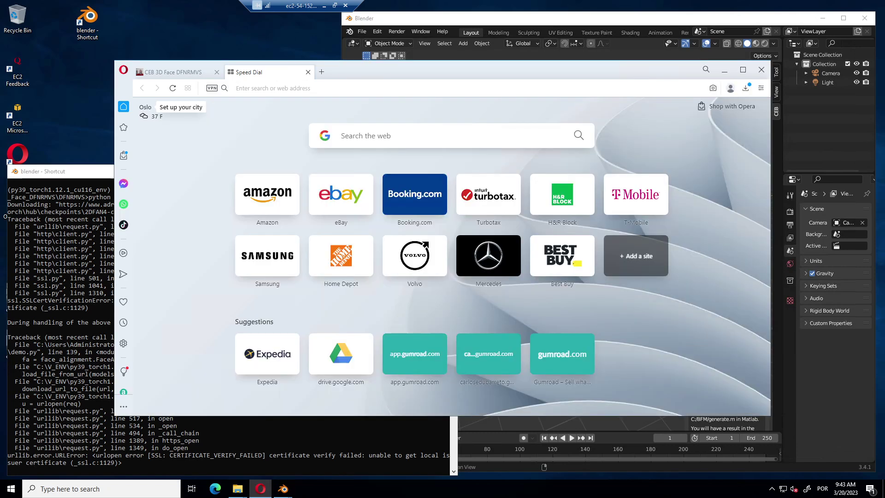
{"action": "key", "text": "ctrl+v"}
{"action": "key", "text": "Return"}
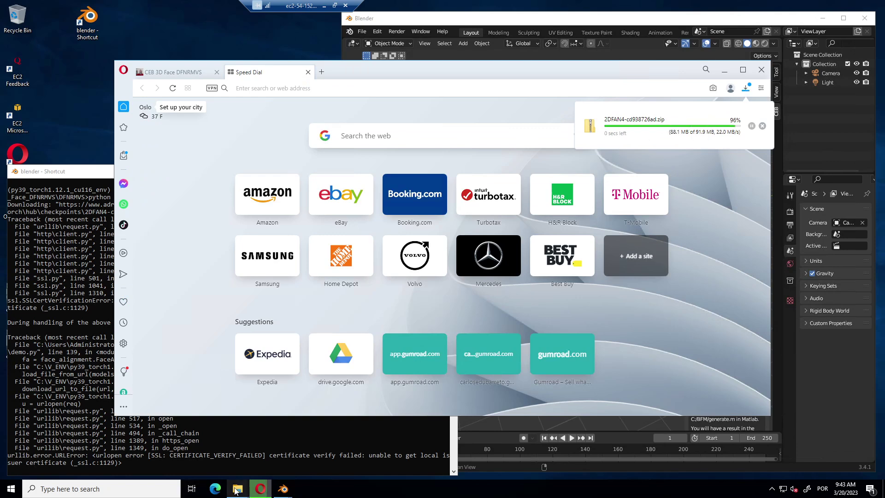
{"action": "mouse_move", "coordinate": [236, 489]}
{"action": "left_click", "coordinate": [197, 452]}
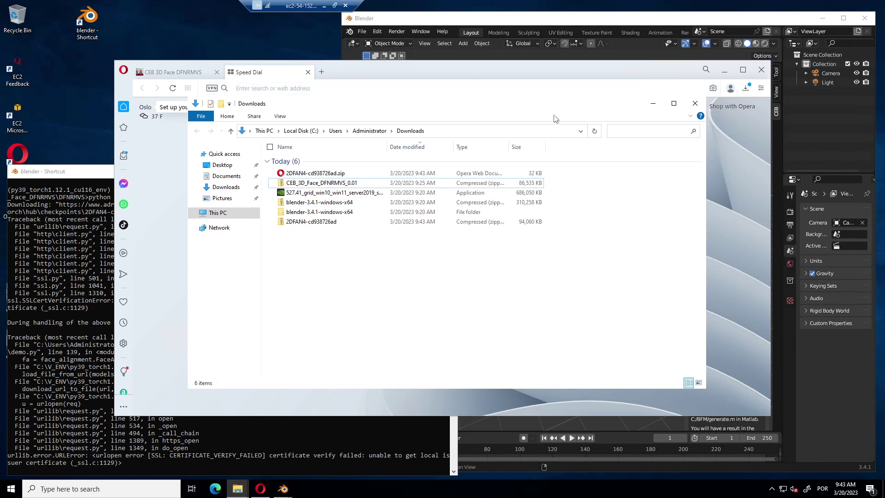
Locate the downloaded 2DFAN4-cd938726ad.zip in the Downloads folder window
{"action": "left_click", "coordinate": [746, 89]}
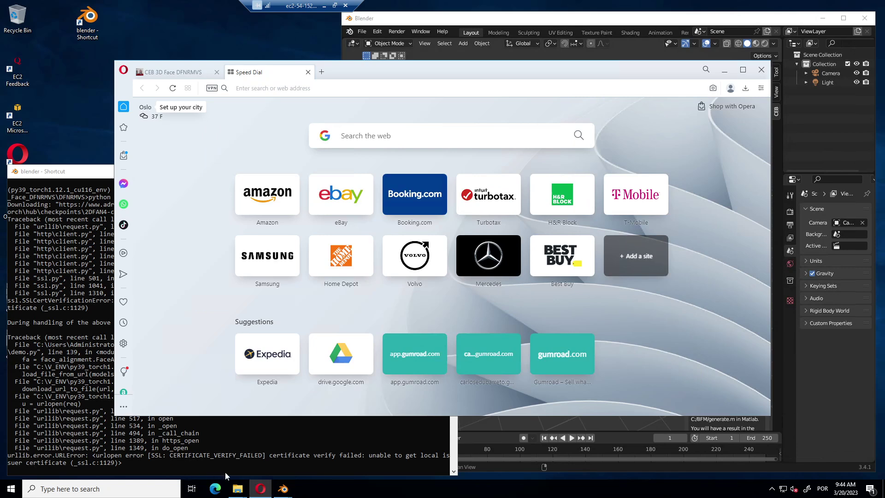
{"action": "mouse_move", "coordinate": [240, 490]}
{"action": "left_click", "coordinate": [201, 440]}
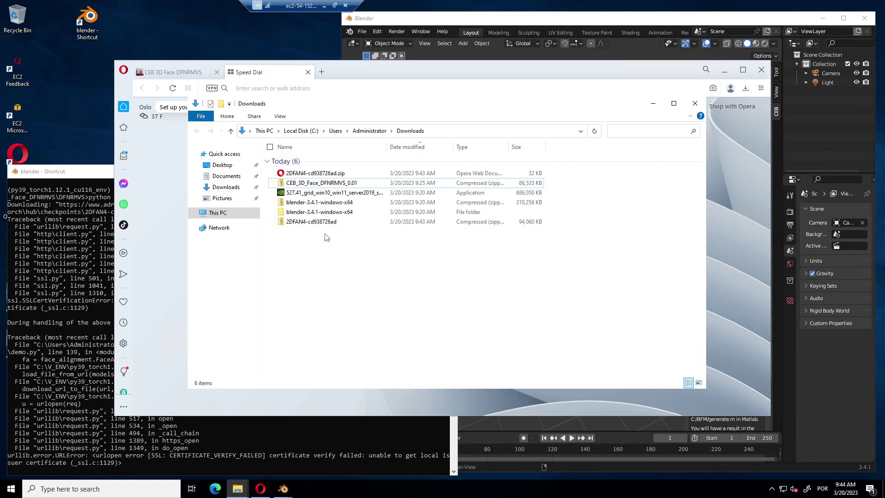
{"action": "left_click", "coordinate": [334, 174]}
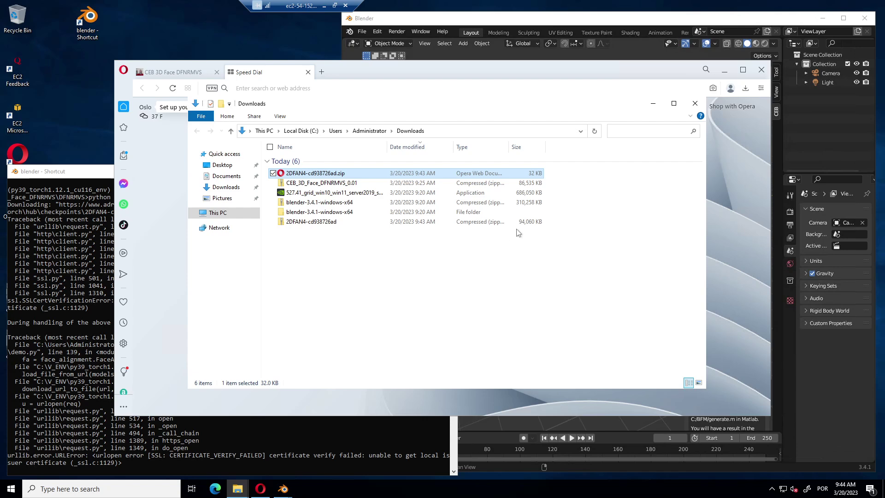
Show the 2DFAN4-cd938726ad download from Opera's Downloads page, then return to the checkpoints folder window
{"action": "left_click", "coordinate": [738, 99]}
{"action": "left_click", "coordinate": [745, 88]}
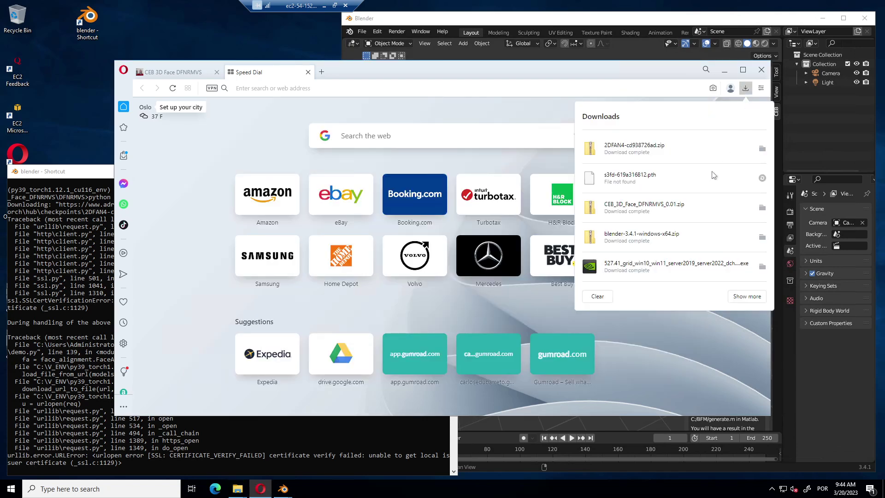
{"action": "left_click", "coordinate": [747, 296]}
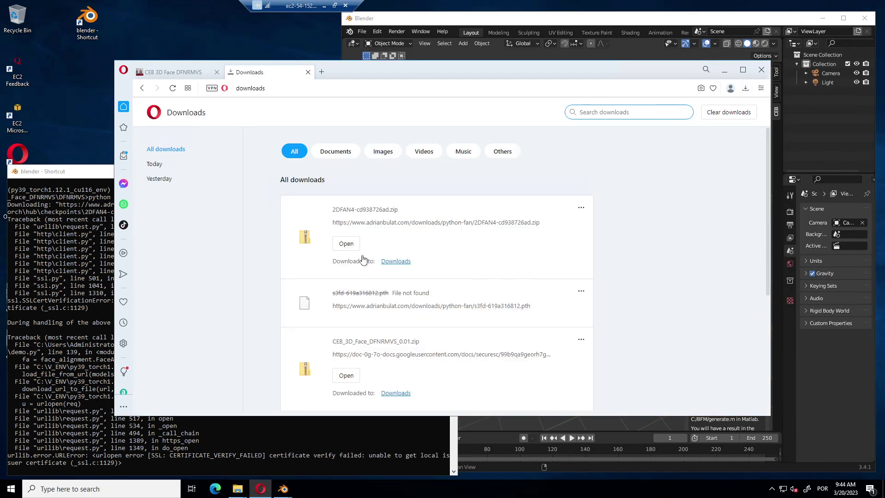
{"action": "left_click", "coordinate": [392, 261]}
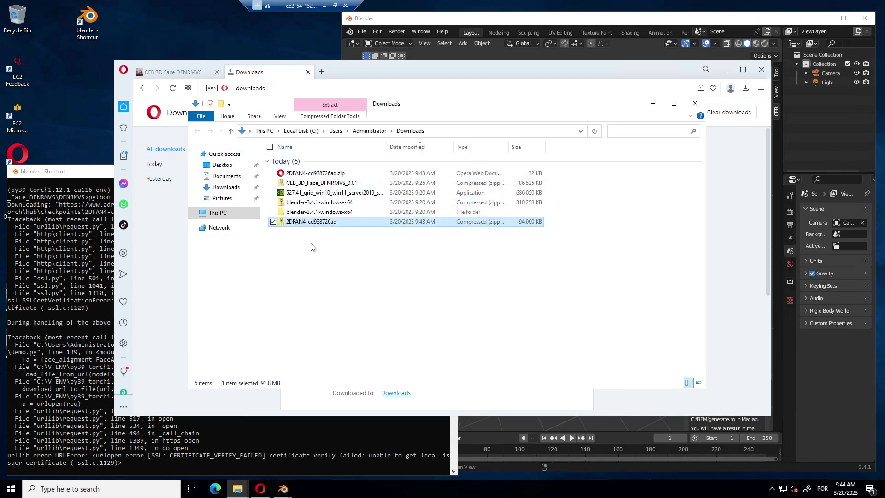
{"action": "left_click", "coordinate": [246, 488]}
{"action": "left_click", "coordinate": [264, 456]}
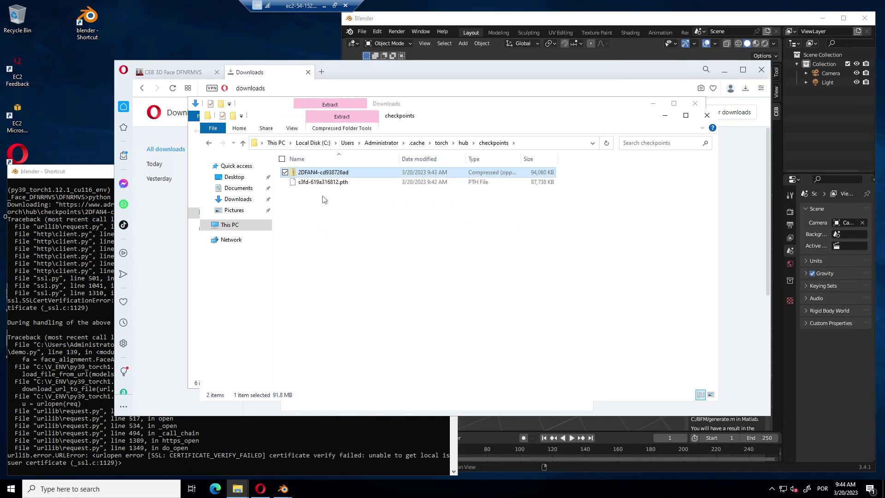
Run Execute DFNRMVS and watch the console stop with FileNotFoundError for BFM\Out\BFM.mat
{"action": "left_click", "coordinate": [571, 54]}
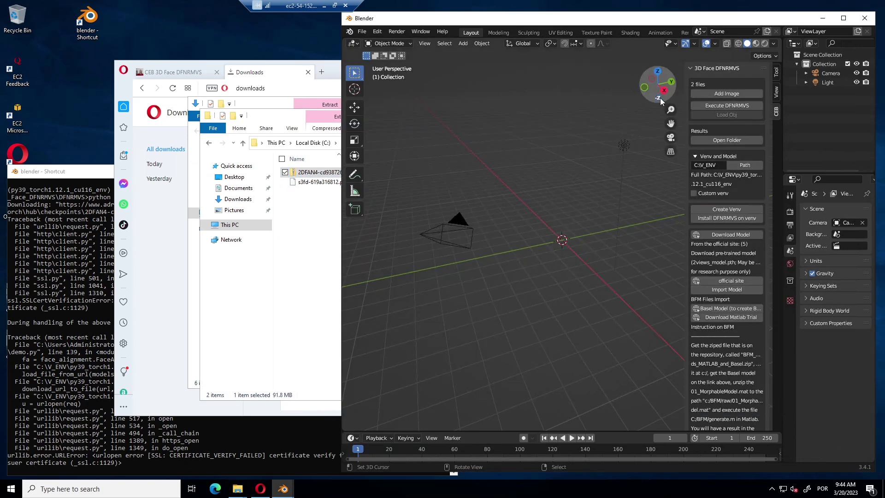
{"action": "left_click", "coordinate": [729, 104]}
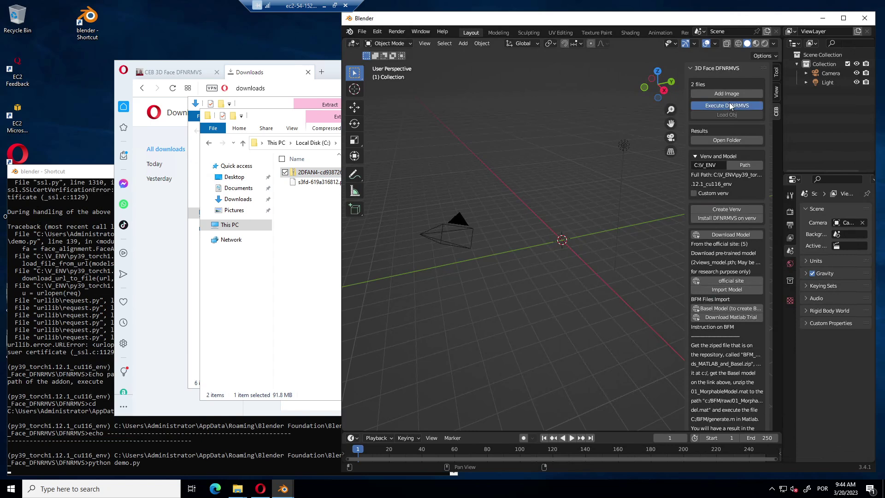
{"action": "left_click", "coordinate": [78, 175]}
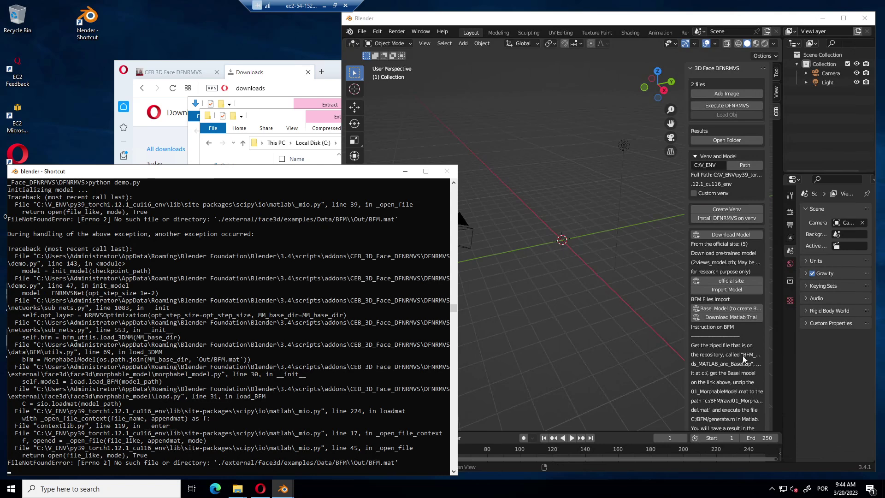
{"action": "scroll", "coordinate": [740, 353], "scroll_direction": "down", "scroll_amount": 3}
{"action": "left_click", "coordinate": [734, 339]}
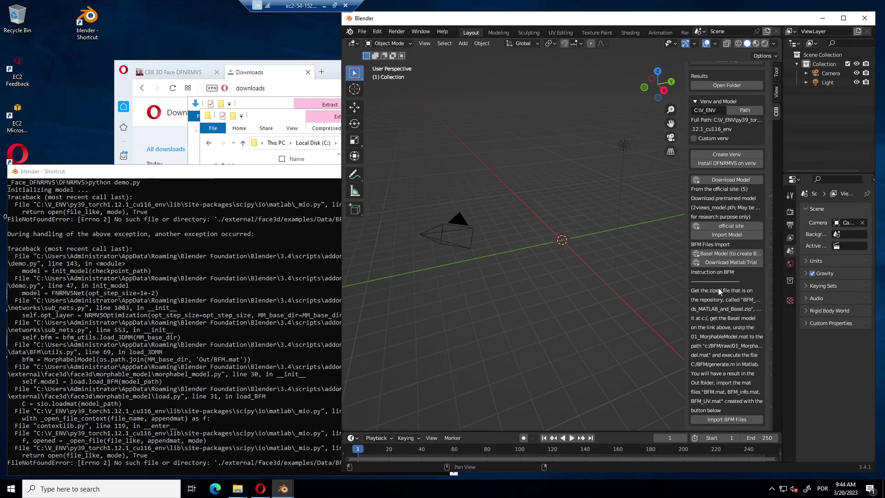
Open the Basel Face Model website, review its download request form, then minimize Opera
{"action": "left_click", "coordinate": [709, 255]}
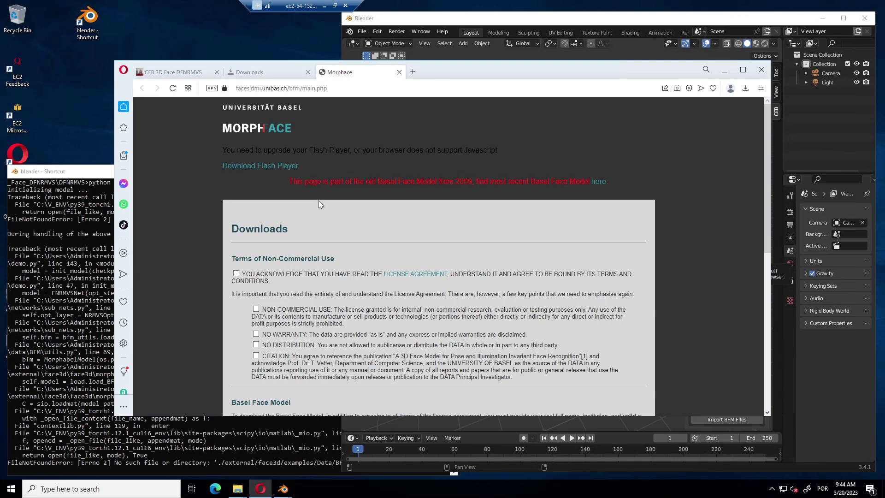
{"action": "scroll", "coordinate": [302, 196], "scroll_direction": "down", "scroll_amount": 2}
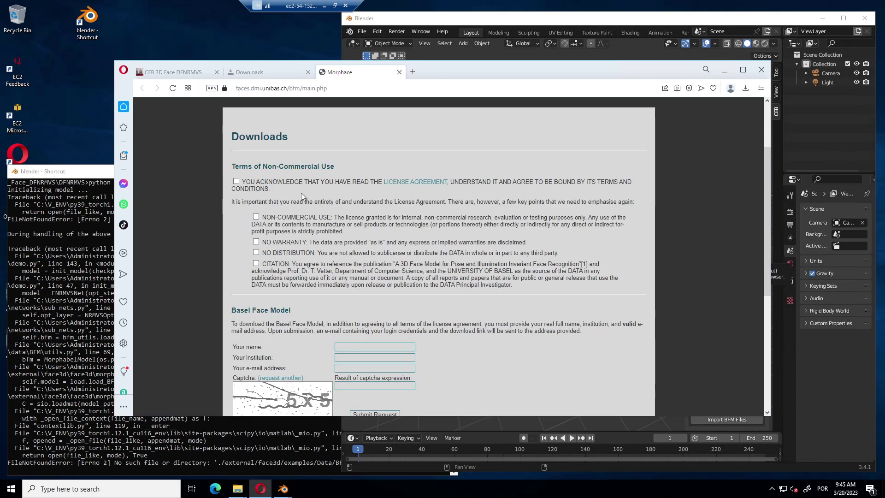
{"action": "left_click", "coordinate": [723, 70]}
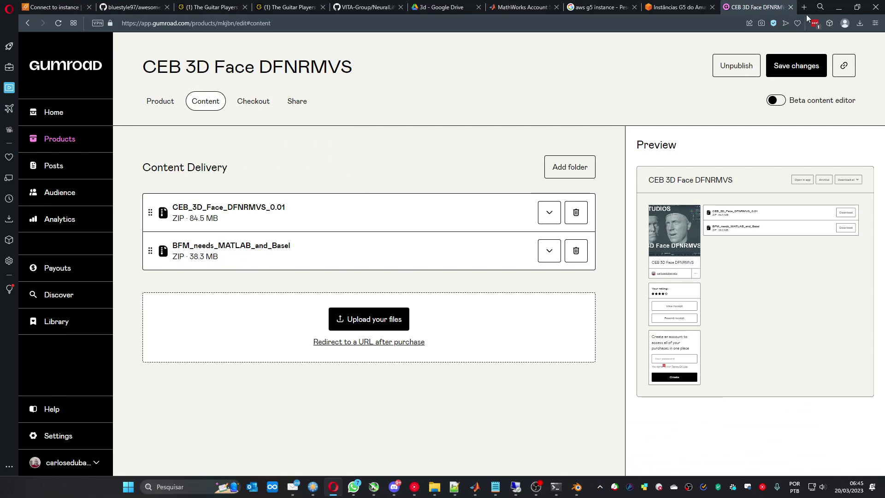
Widen the 3D Face DFNRMVS sidebar to read its BFM instructions and bring up MATLAB R2023a
{"action": "left_click", "coordinate": [839, 7]}
{"action": "scroll", "coordinate": [673, 343], "scroll_direction": "down", "scroll_amount": 5}
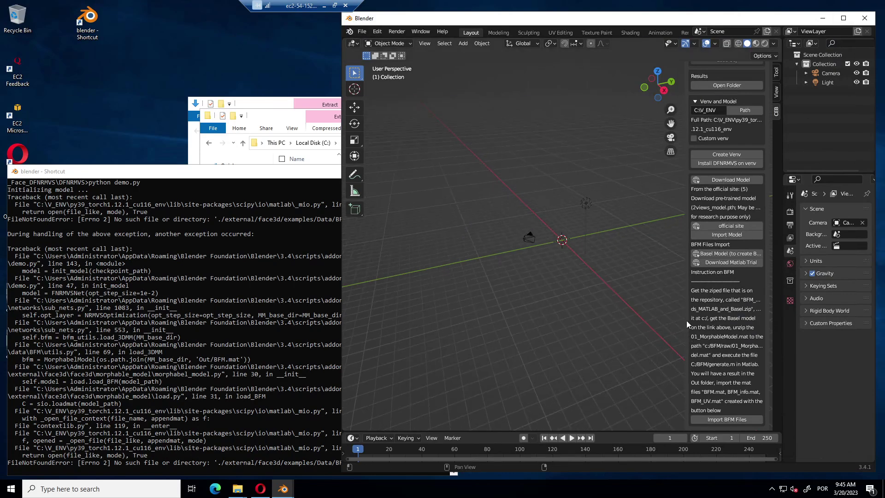
{"action": "left_click_drag", "start_coordinate": [686, 318], "coordinate": [579, 322]}
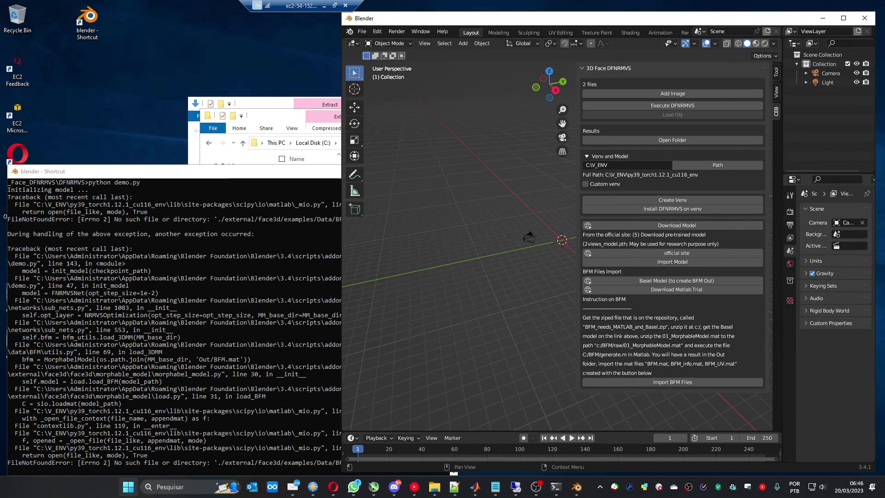
{"action": "left_click", "coordinate": [475, 486]}
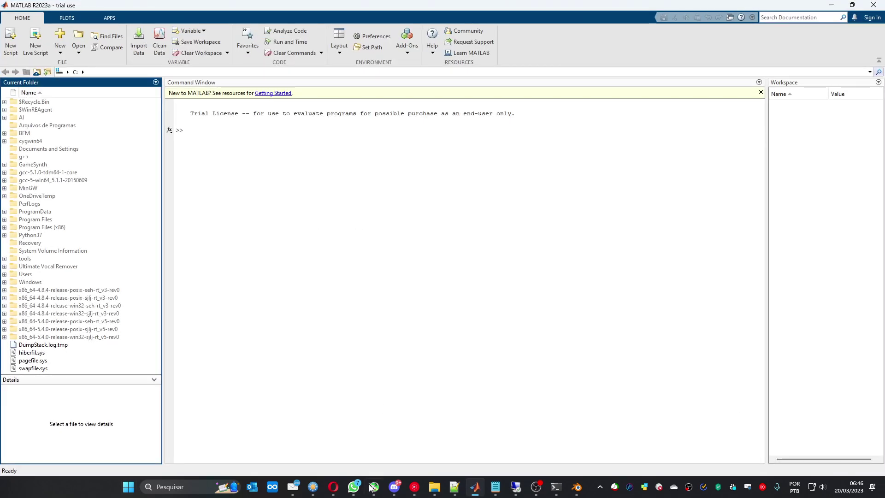
{"action": "mouse_move", "coordinate": [434, 486]}
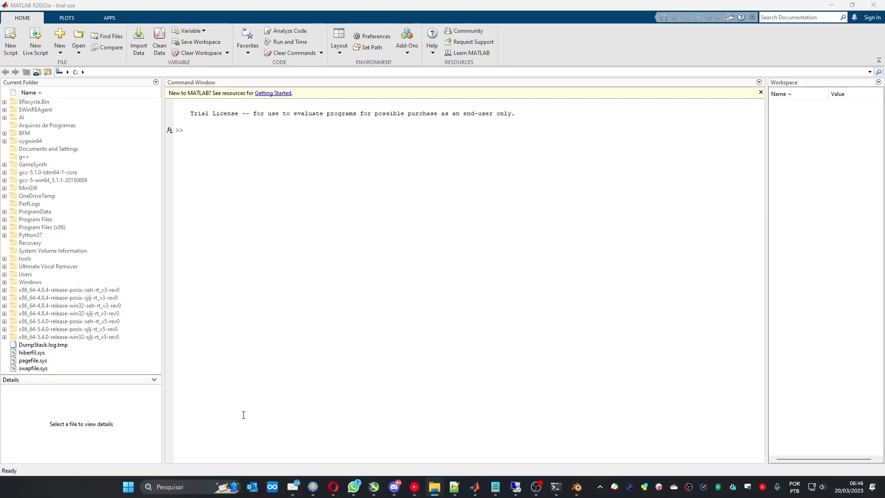
Delete the existing BFM folder from Disco Local (C:), granting administrator permission and retrying
{"action": "left_click", "coordinate": [435, 487]}
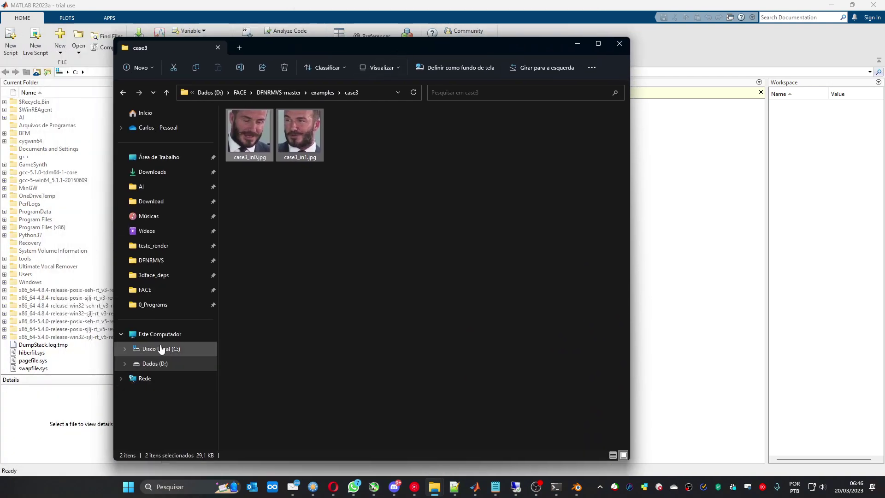
{"action": "left_click", "coordinate": [156, 349]}
{"action": "left_click", "coordinate": [240, 183]}
{"action": "key", "text": "Delete"}
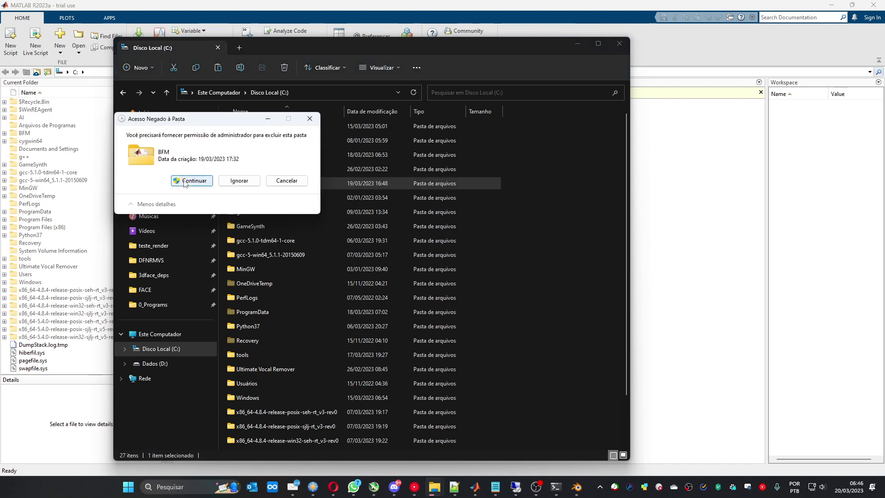
{"action": "left_click", "coordinate": [183, 181]}
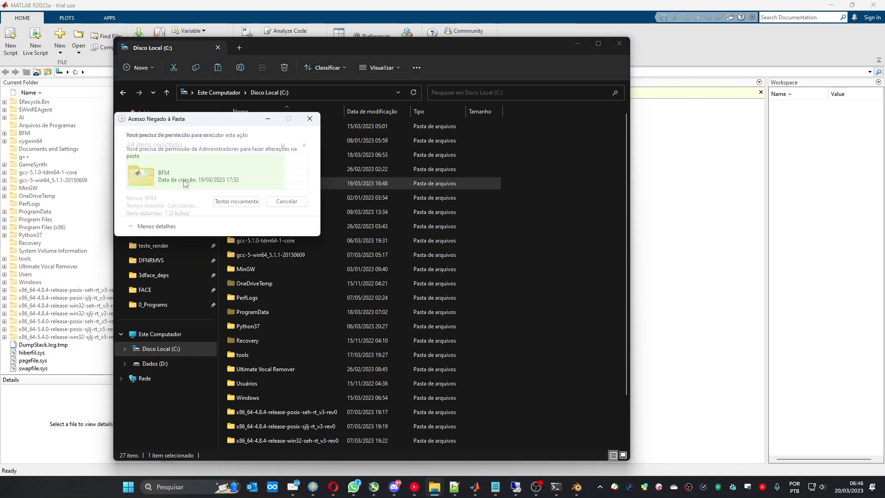
{"action": "left_click", "coordinate": [238, 201]}
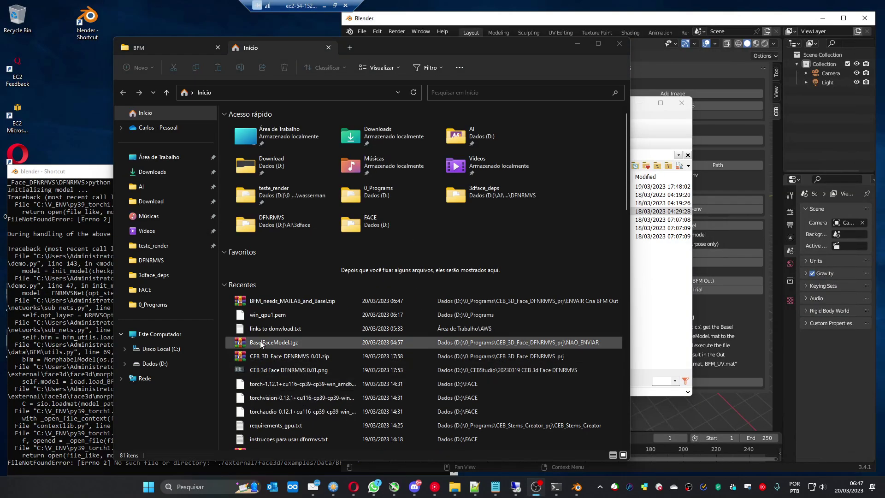
Extract the BFM folder from BFM_needs_MATLAB_and_Basel.zip to C:\ and open the empty C:\BFM\raw
{"action": "double_click", "coordinate": [296, 303]}
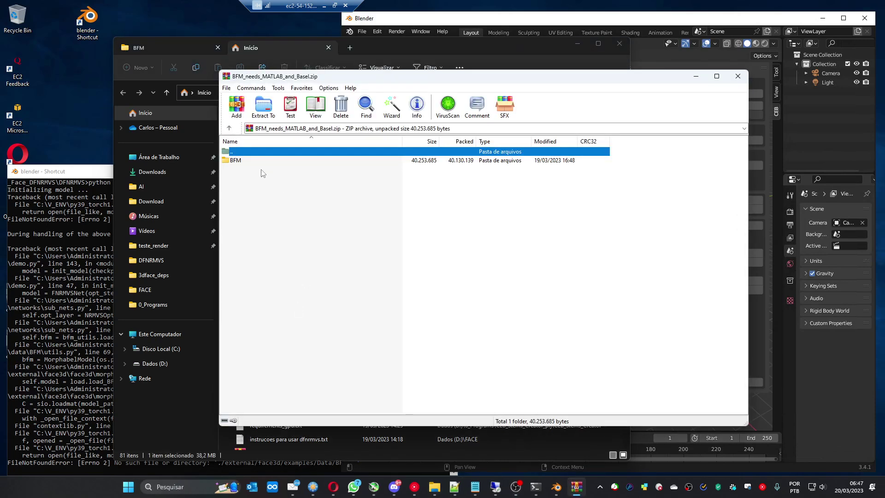
{"action": "double_click", "coordinate": [242, 161]}
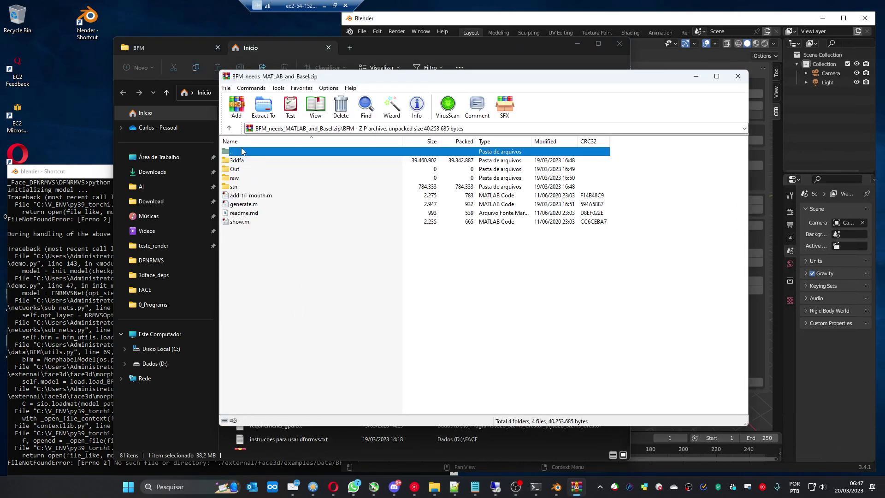
{"action": "double_click", "coordinate": [241, 153]}
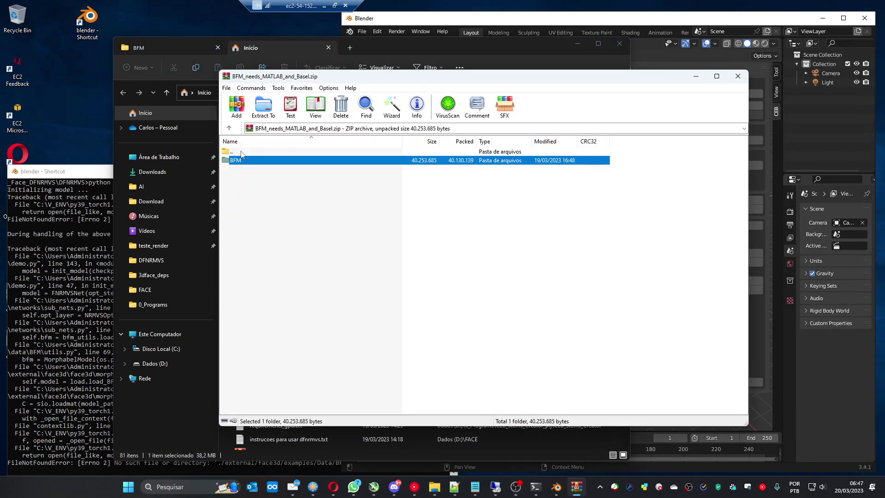
{"action": "left_click", "coordinate": [263, 108]}
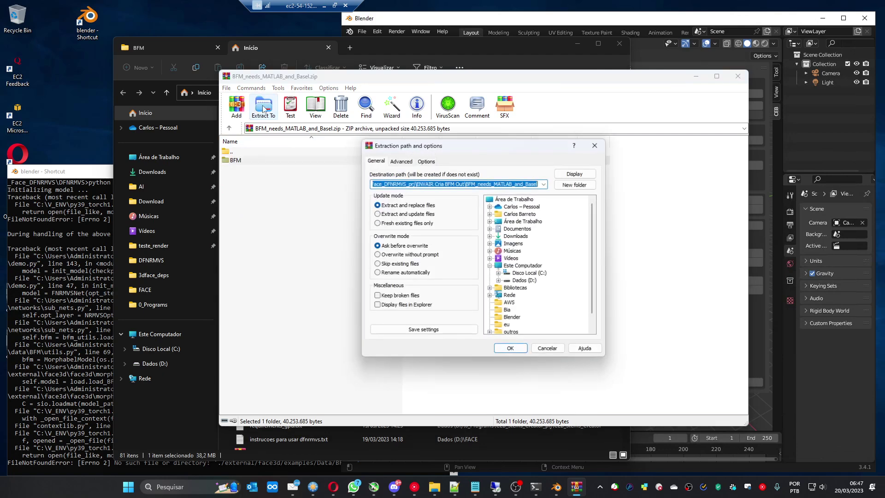
{"action": "left_click", "coordinate": [527, 273]}
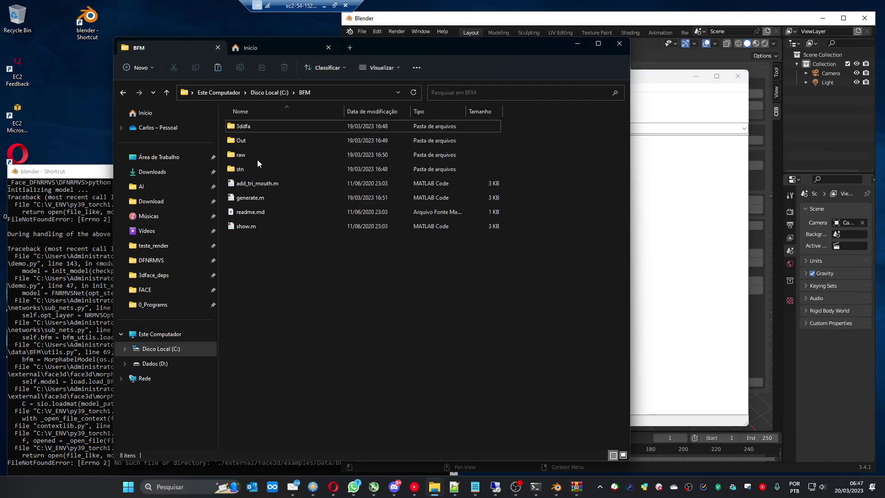
{"action": "left_click_drag", "start_coordinate": [266, 266], "coordinate": [230, 120]}
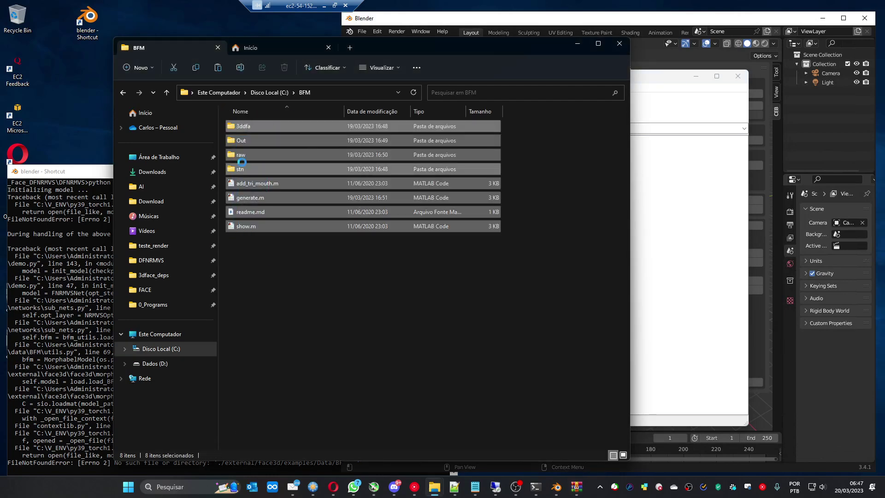
{"action": "double_click", "coordinate": [242, 155]}
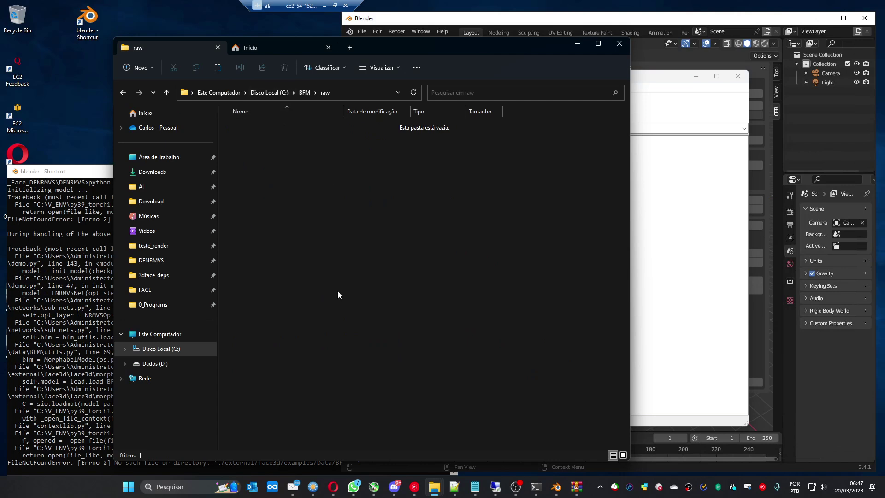
Extract 01_MorphableModel.mat from BaselFaceModel.tgz's PublicMM1 folder into C:\BFM\raw
{"action": "left_click", "coordinate": [313, 486]}
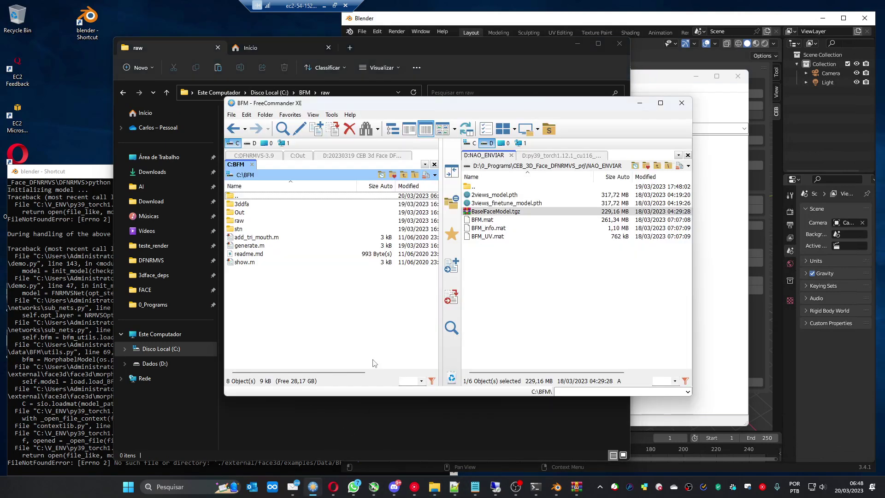
{"action": "left_click", "coordinate": [492, 211]}
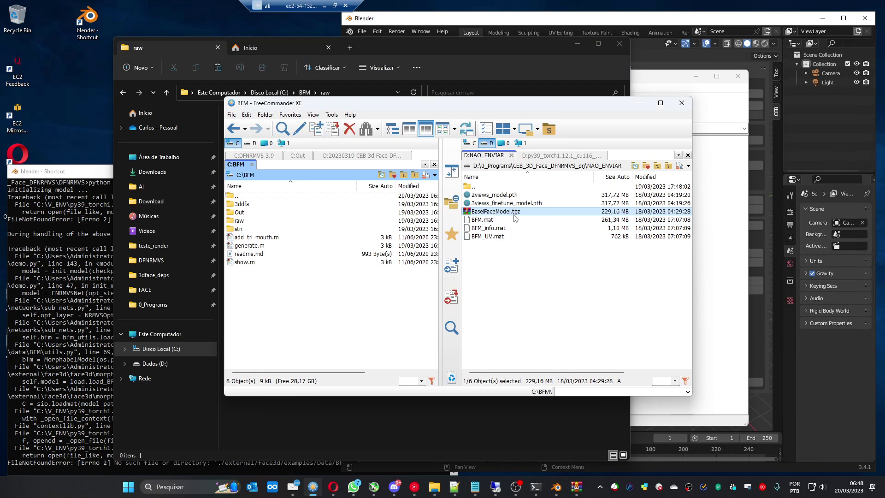
{"action": "double_click", "coordinate": [498, 213]}
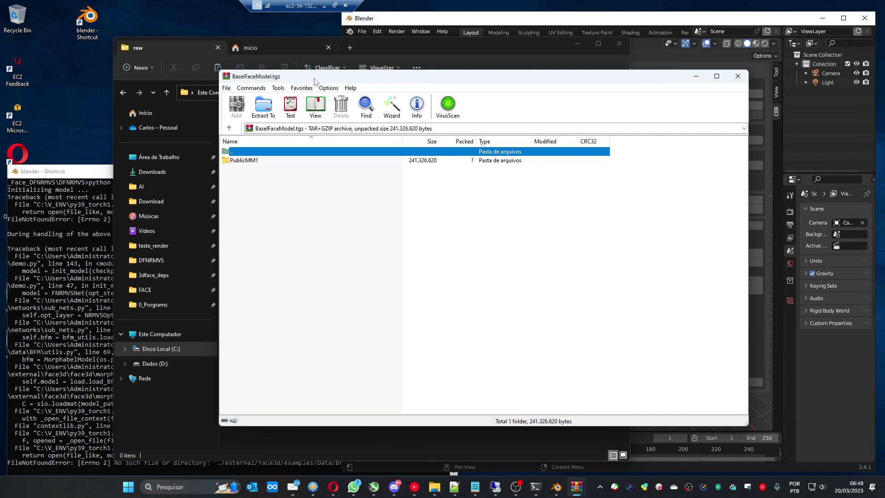
{"action": "double_click", "coordinate": [469, 179]}
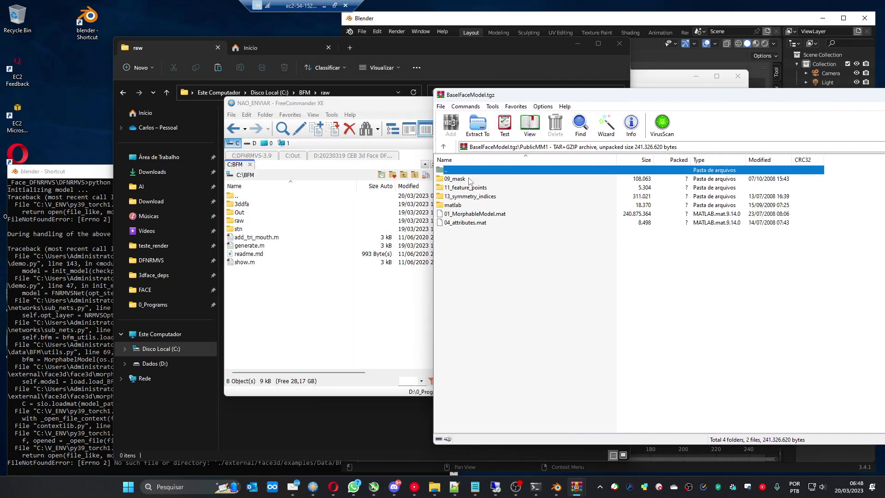
{"action": "left_click", "coordinate": [473, 216]}
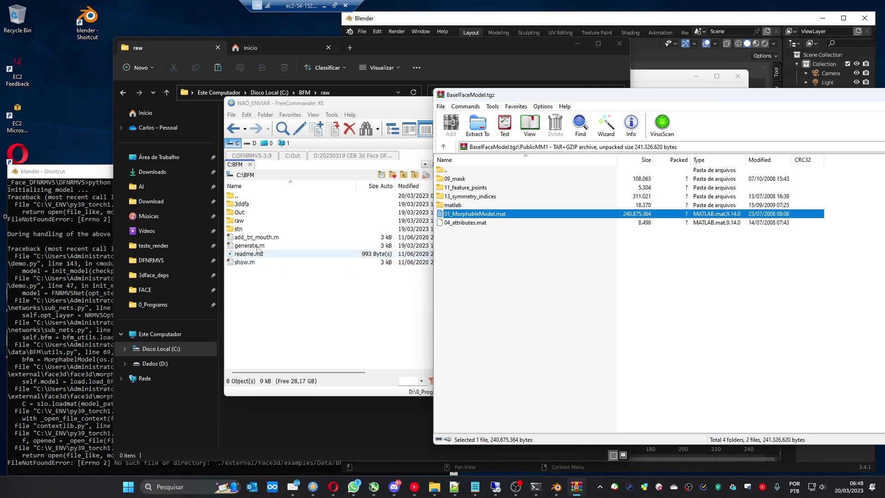
{"action": "double_click", "coordinate": [239, 220]}
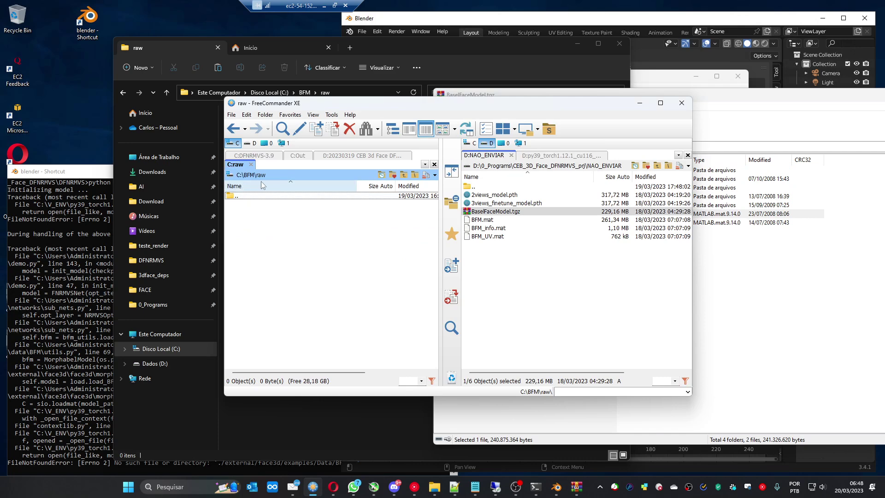
{"action": "left_click", "coordinate": [738, 351]}
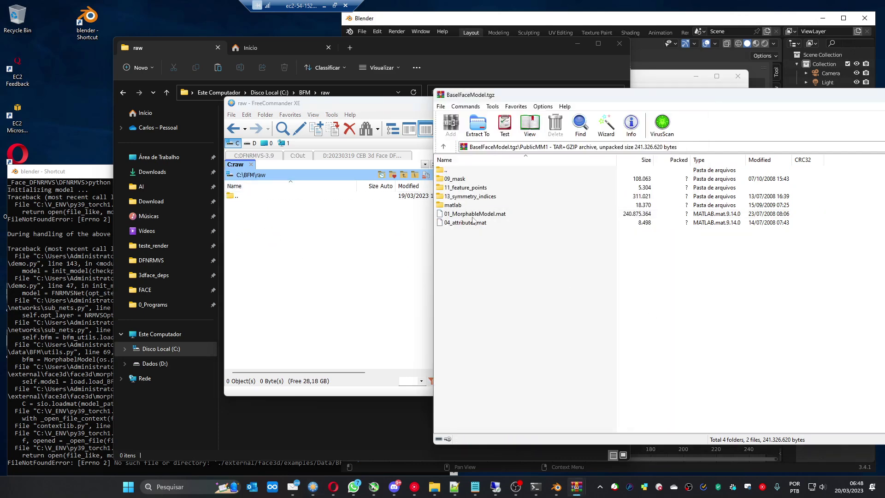
{"action": "left_click_drag", "start_coordinate": [474, 214], "coordinate": [357, 225]}
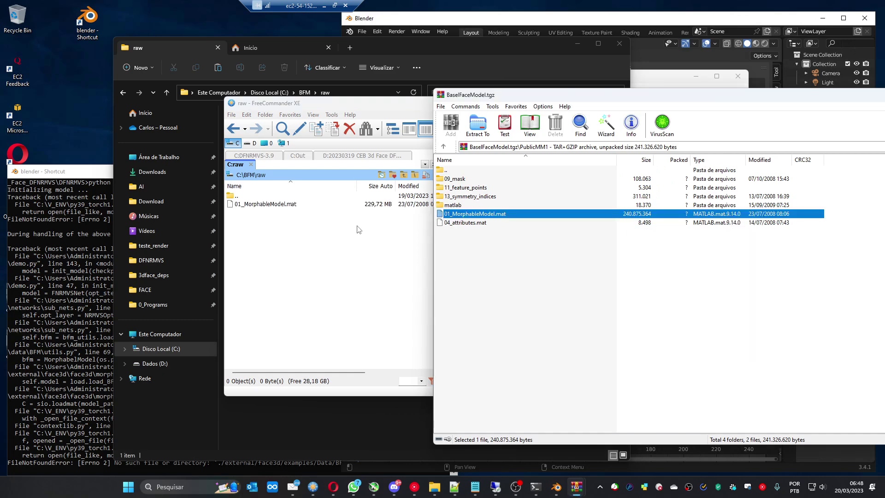
{"action": "left_click", "coordinate": [347, 243]}
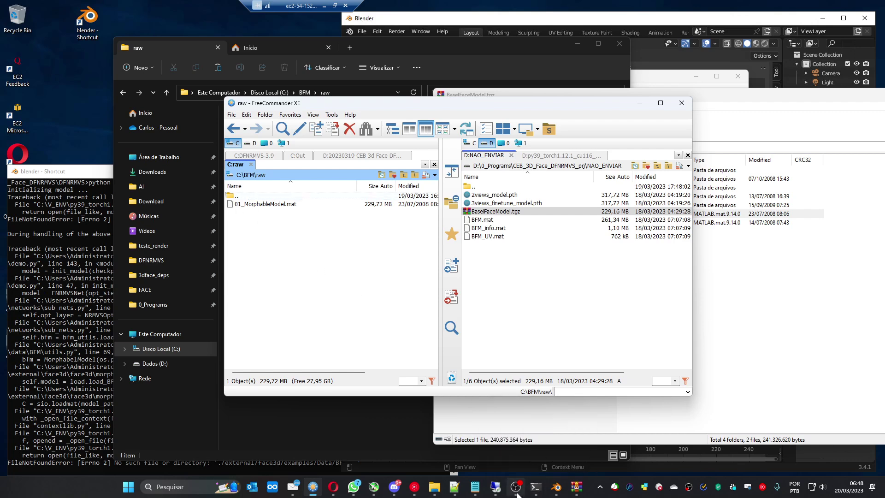
Open C:\BFM\generate.m in the MATLAB editor
{"action": "mouse_move", "coordinate": [471, 483]}
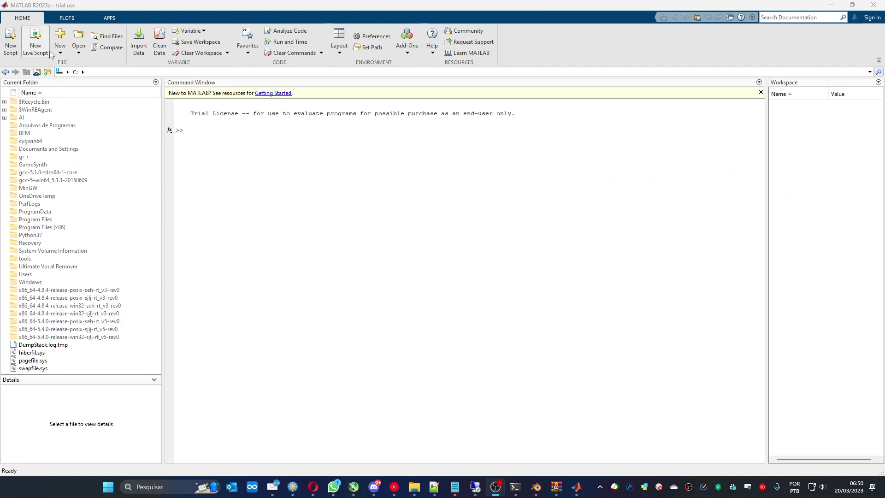
{"action": "left_click", "coordinate": [78, 37]}
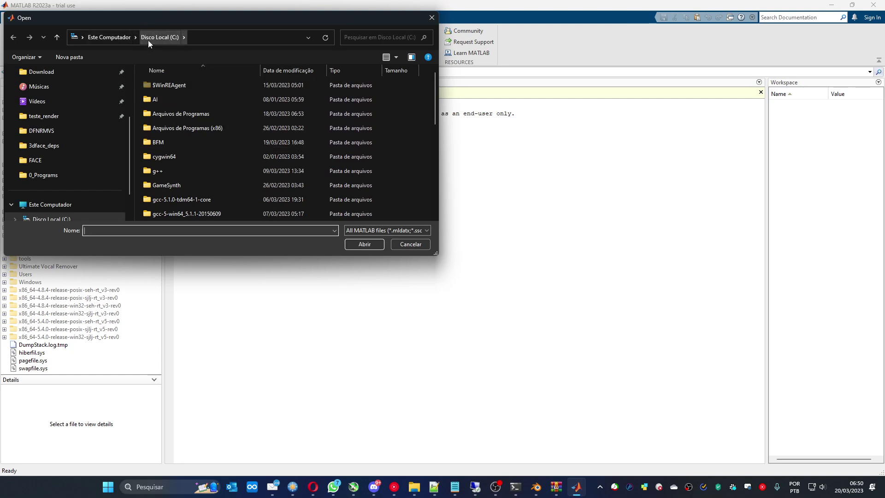
{"action": "double_click", "coordinate": [145, 146]}
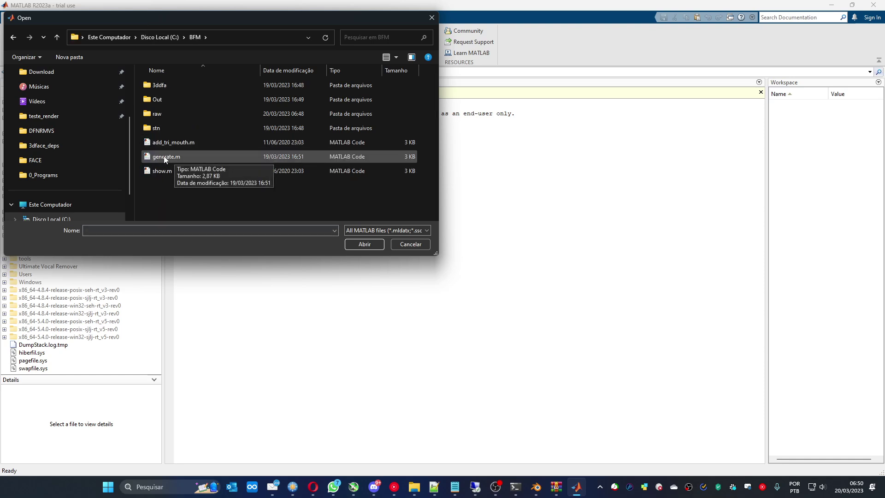
{"action": "left_click", "coordinate": [164, 159]}
{"action": "left_click", "coordinate": [358, 246]}
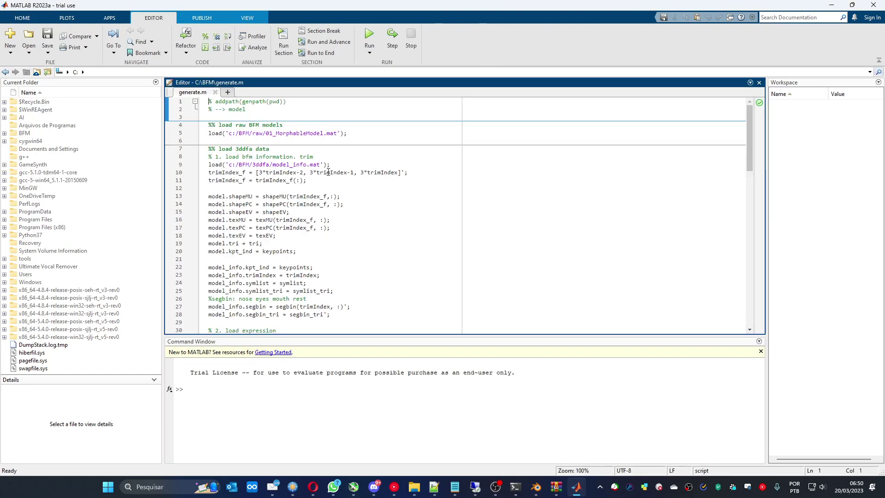
Review generate.m's model_info load path on line 9 and the trimIndex_f usages, leaving it unchanged
{"action": "left_click", "coordinate": [230, 167]}
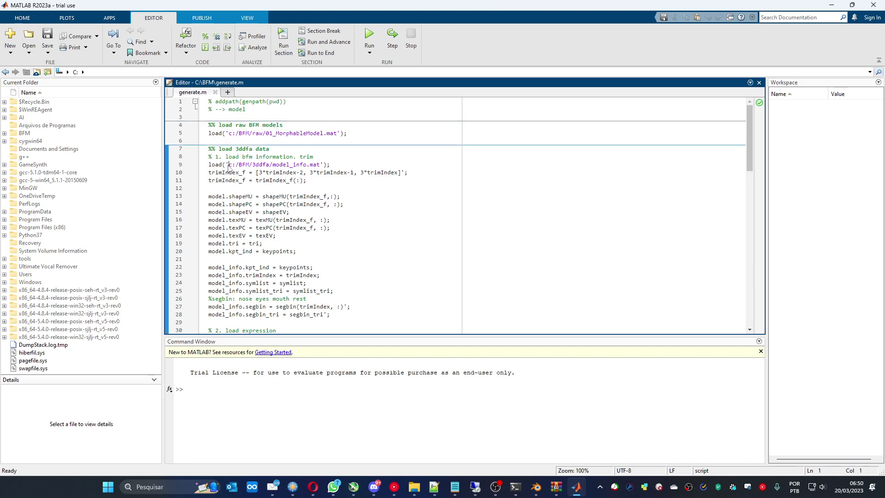
{"action": "left_click_drag", "start_coordinate": [231, 168], "coordinate": [258, 170]}
{"action": "left_click", "coordinate": [288, 228]}
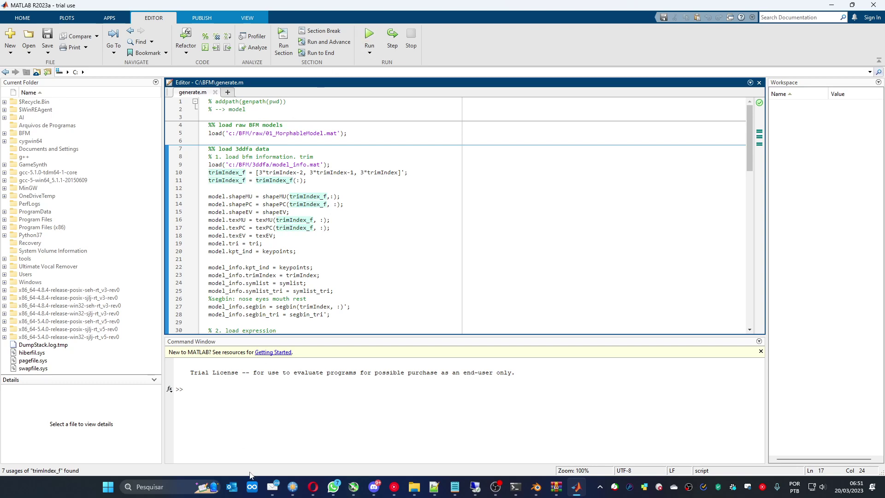
Open C:\BFM\Out and run generate.m, changing MATLAB's current folder to C:\BFM
{"action": "left_click", "coordinate": [293, 487]}
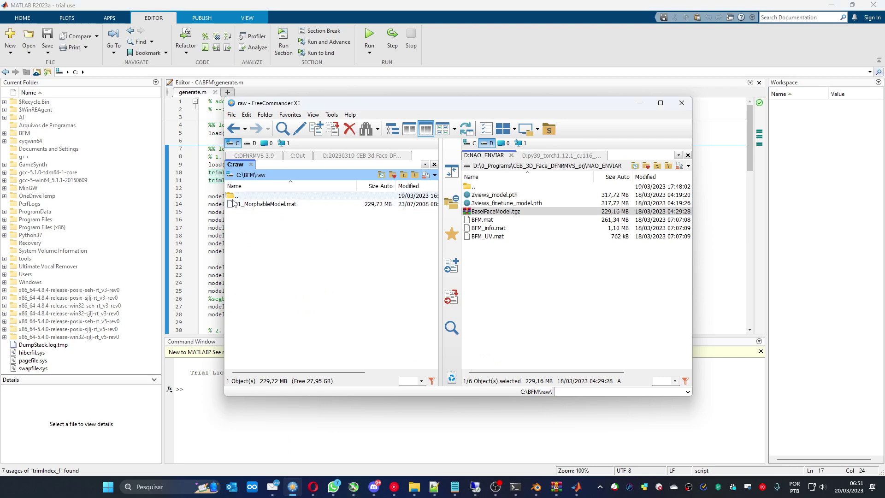
{"action": "double_click", "coordinate": [234, 197]}
{"action": "double_click", "coordinate": [246, 214]}
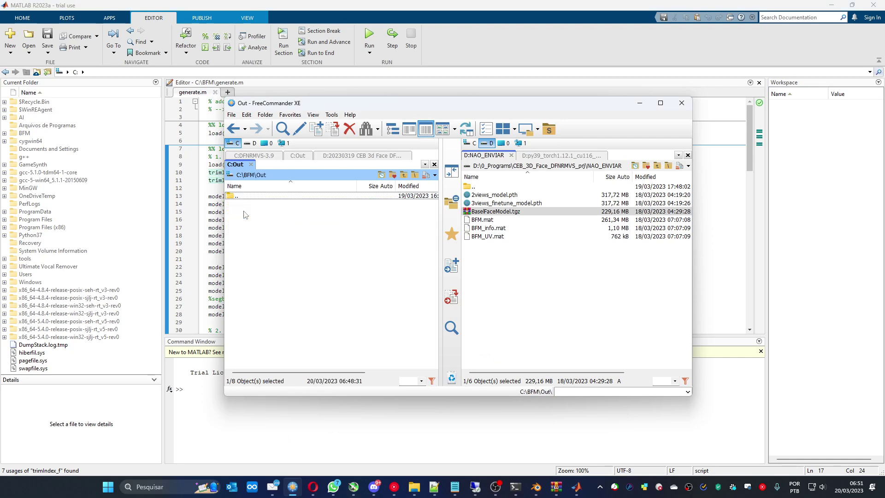
{"action": "left_click", "coordinate": [364, 33]}
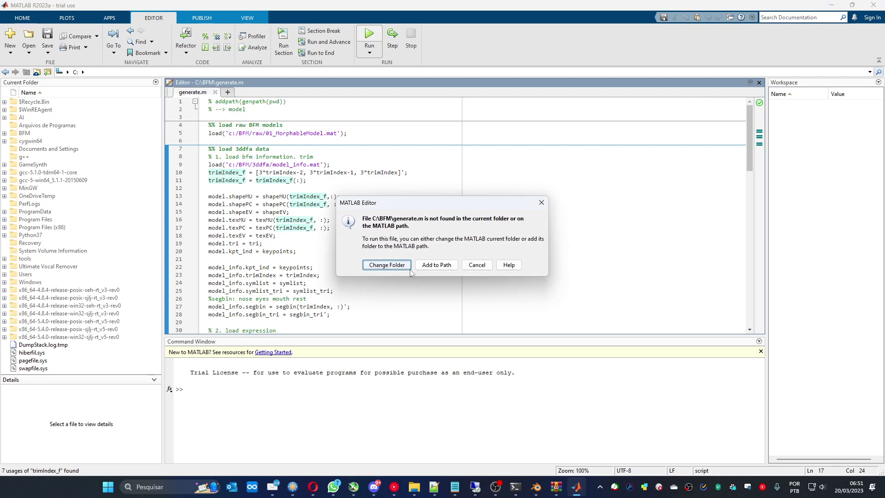
{"action": "left_click", "coordinate": [389, 267]}
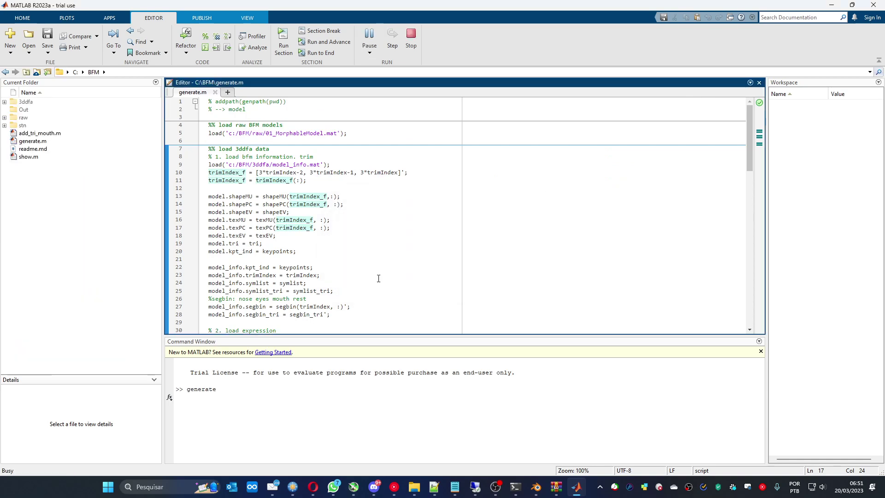
Select the generated BFM.mat, BFM_info.mat and BFM_UV.mat, then return to the remote desktop
{"action": "left_click", "coordinate": [293, 486]}
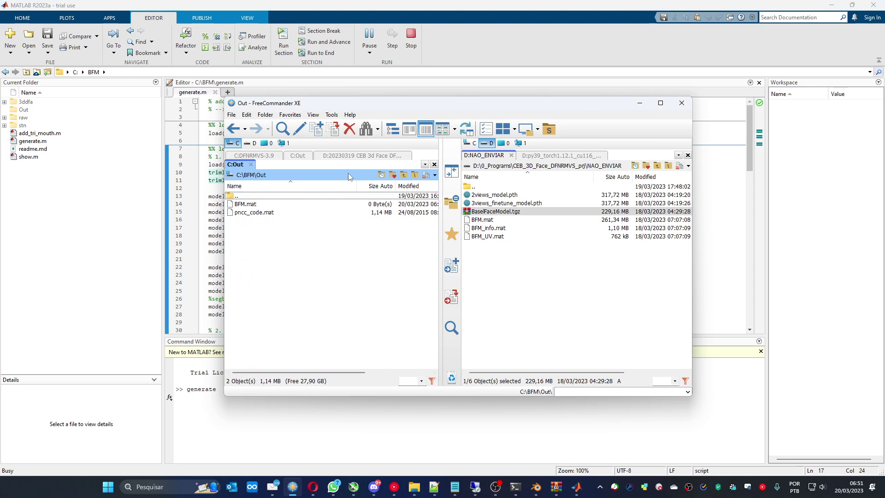
{"action": "left_click_drag", "start_coordinate": [343, 106], "coordinate": [560, 102]}
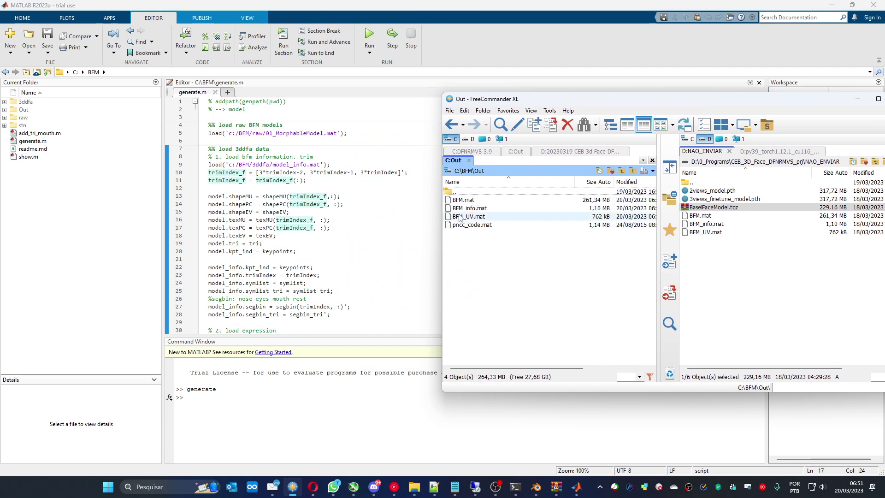
{"action": "key", "text": "shift+Down"}
{"action": "key", "text": "shift+Down"}
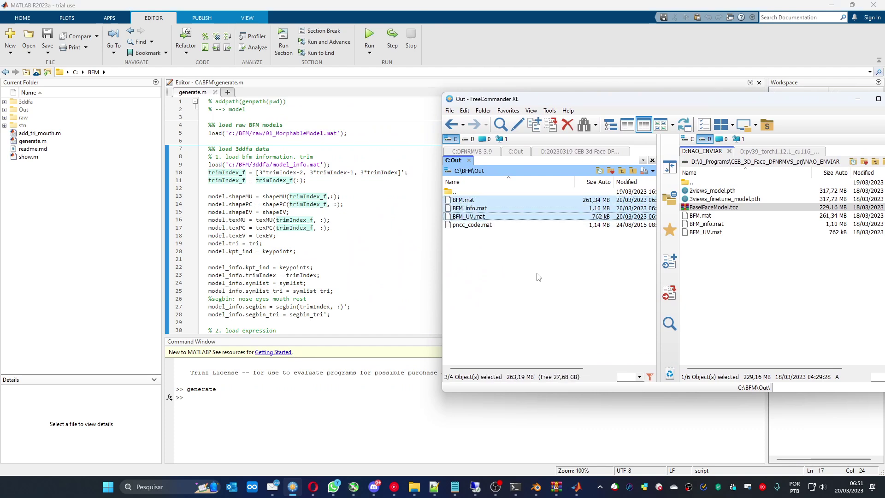
{"action": "left_click", "coordinate": [474, 485]}
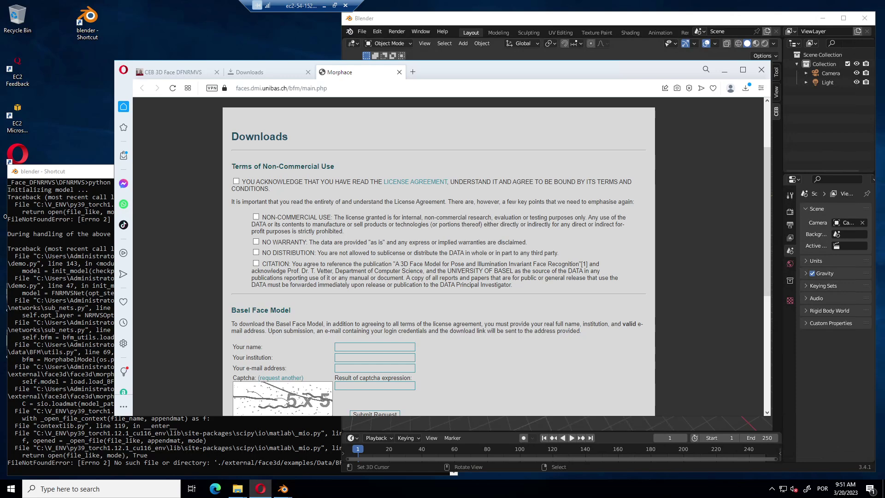
Select BFM.mat, BFM_info.mat and BFM_UV.mat in the Downloads folder
{"action": "mouse_move", "coordinate": [237, 489]}
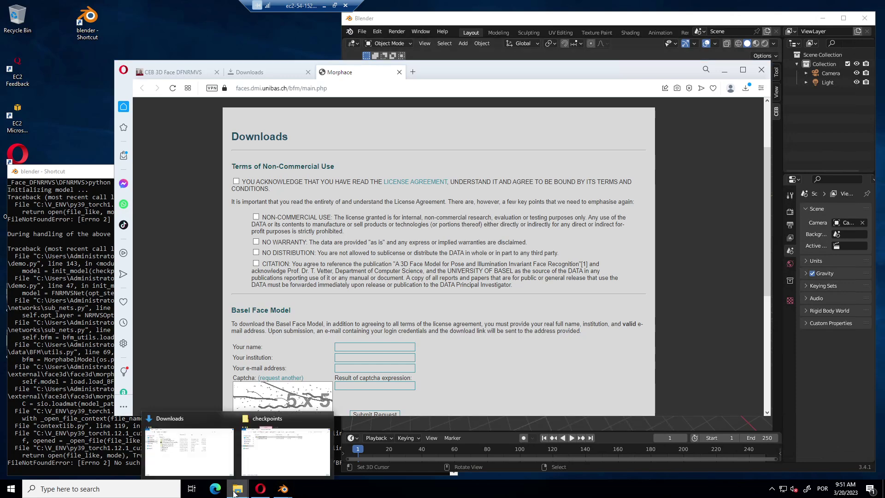
{"action": "left_click", "coordinate": [184, 447]}
{"action": "left_click_drag", "start_coordinate": [290, 266], "coordinate": [303, 238]}
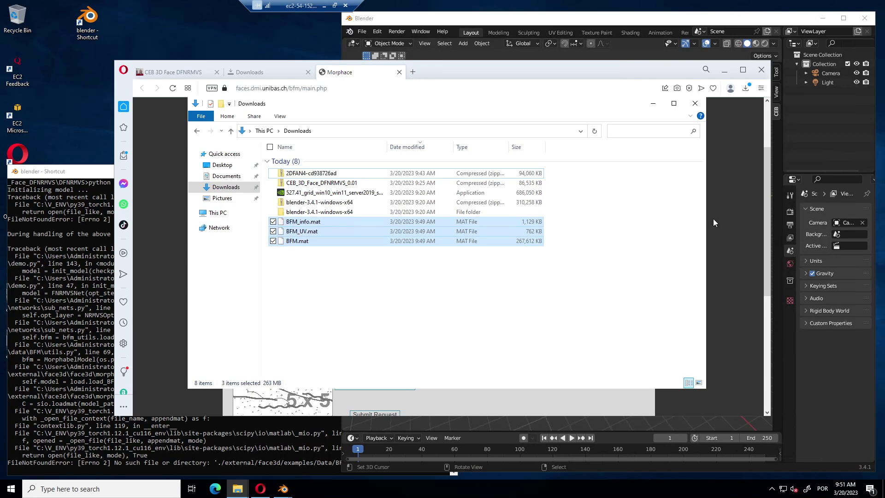
Import BFM_UV.mat, BFM.mat and BFM_info.mat from Downloads through the add-on's Import BFM Files
{"action": "left_click", "coordinate": [661, 21]}
{"action": "left_click", "coordinate": [672, 383]}
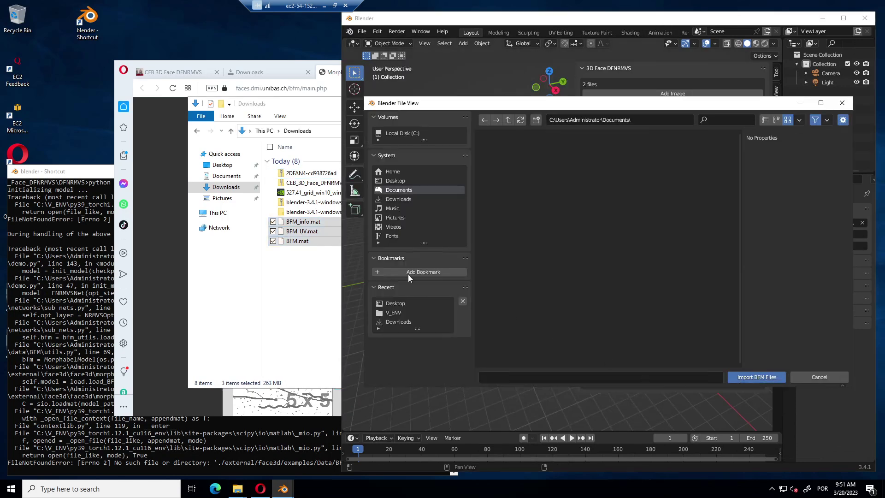
{"action": "left_click", "coordinate": [399, 199]}
{"action": "left_click", "coordinate": [516, 242]}
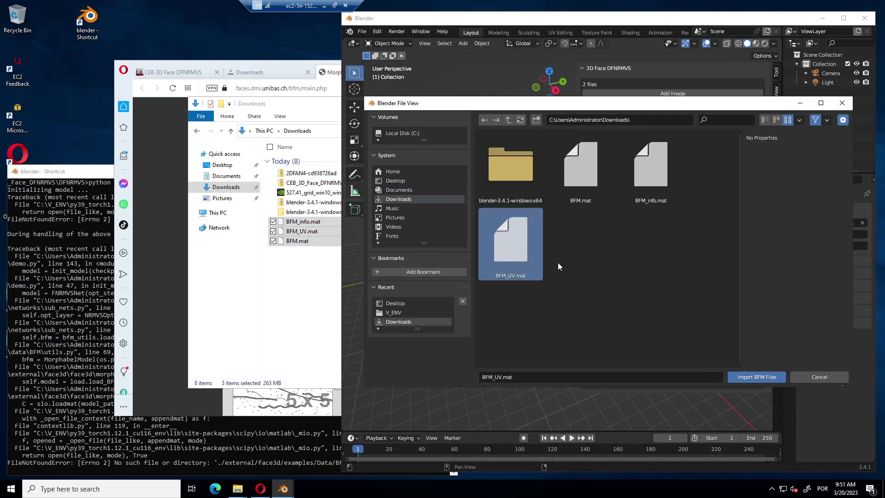
{"action": "left_click", "coordinate": [592, 175], "text": "ctrl"}
{"action": "left_click", "coordinate": [662, 173], "text": "ctrl"}
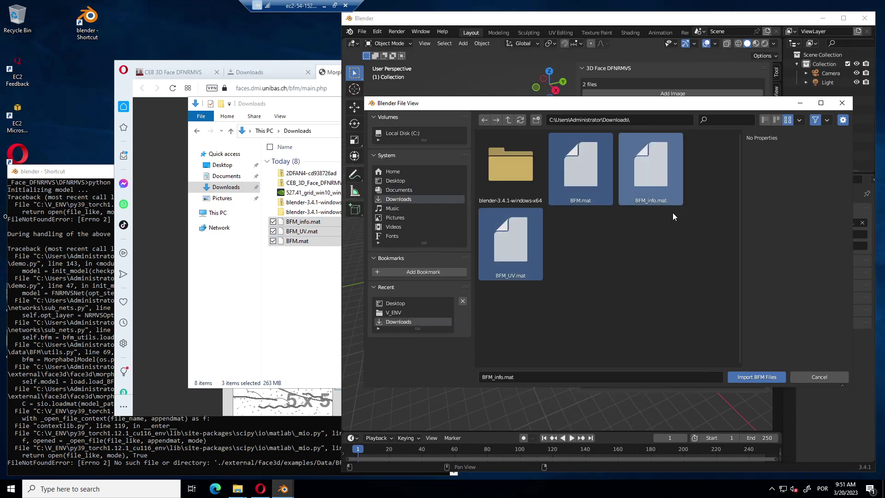
{"action": "left_click", "coordinate": [744, 377]}
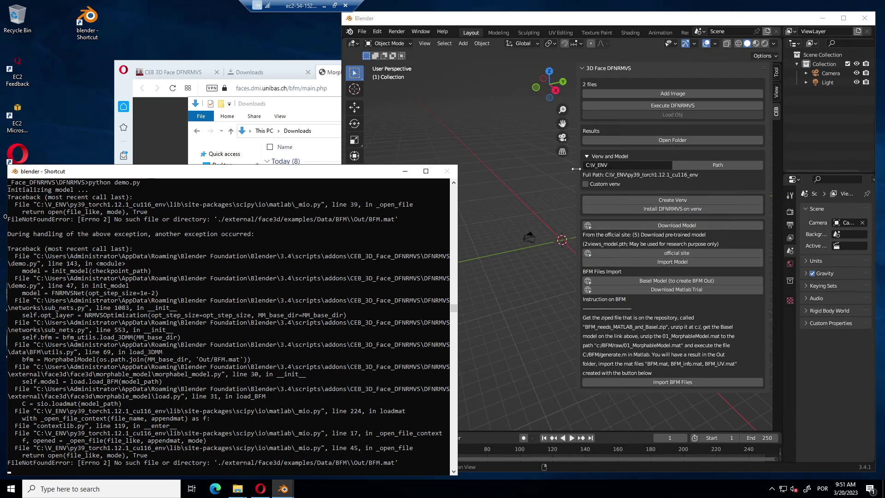
Run Execute DFNRMVS, read the missing 2views_model.pth error, and open its download page
{"action": "left_click_drag", "start_coordinate": [575, 169], "coordinate": [660, 169]}
{"action": "left_click", "coordinate": [690, 107]}
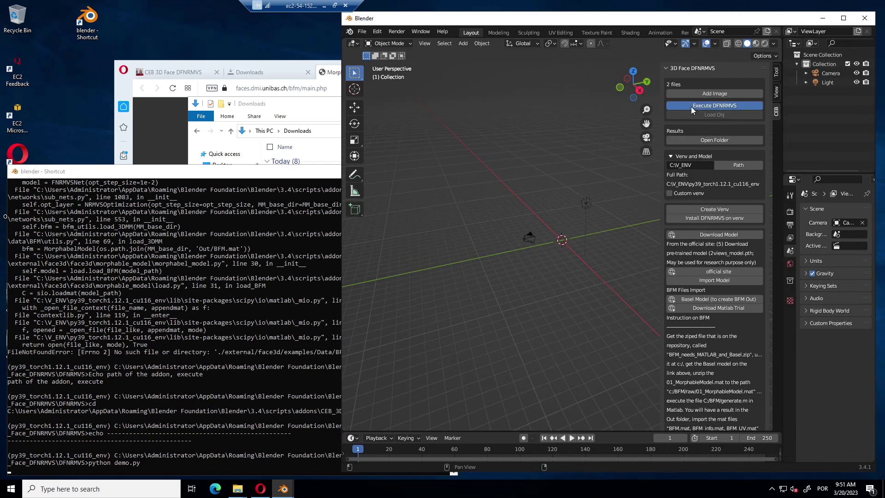
{"action": "left_click", "coordinate": [293, 174]}
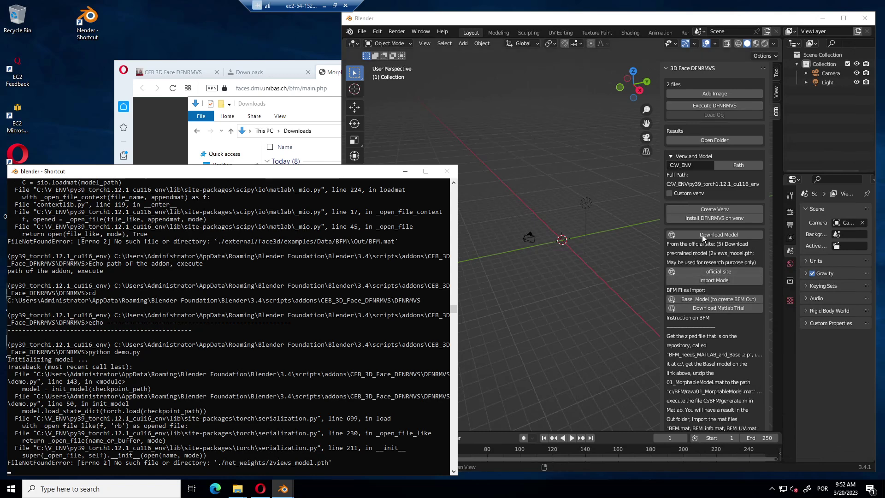
{"action": "left_click", "coordinate": [698, 234]}
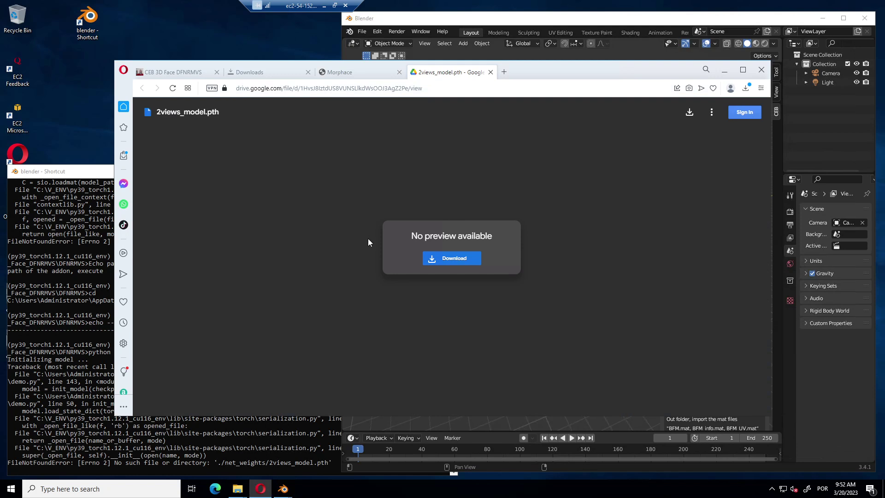
Download 2views_model.pth (318 MB) from Google Drive past the virus-scan warning, then return to Blender
{"action": "left_click", "coordinate": [455, 261]}
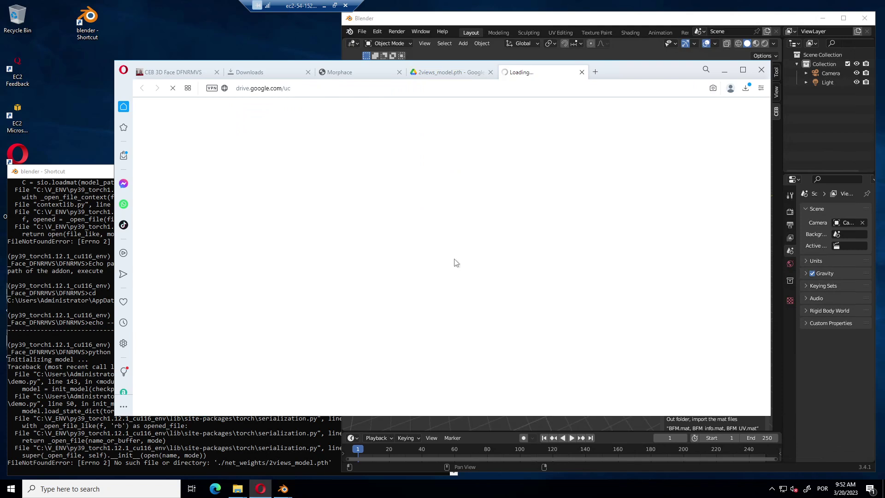
{"action": "left_click", "coordinate": [368, 174]}
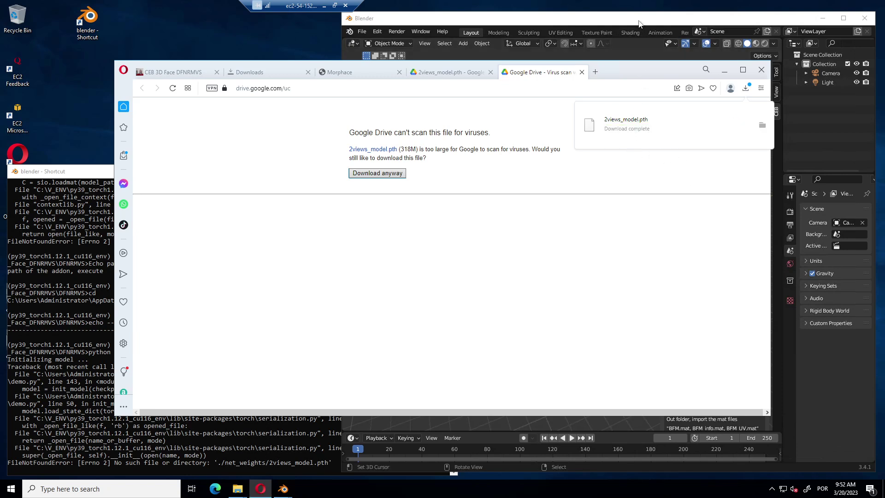
{"action": "left_click", "coordinate": [638, 40]}
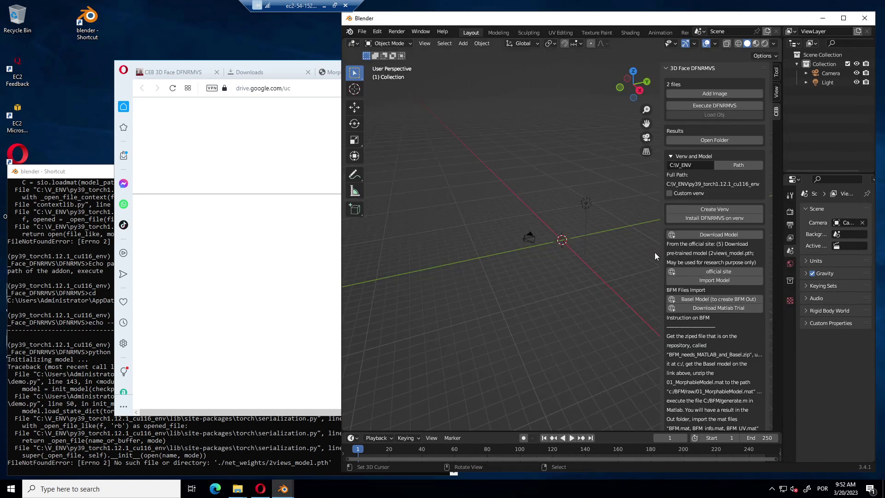
Import 2views_model.pth from Downloads and rerun DFNRMVS, which fails with CUDA out of memory
{"action": "left_click", "coordinate": [710, 280]}
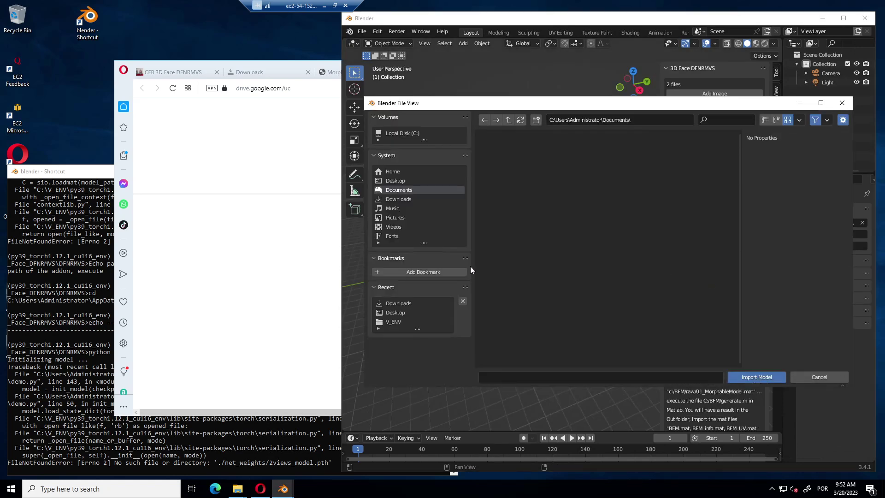
{"action": "left_click", "coordinate": [399, 198]}
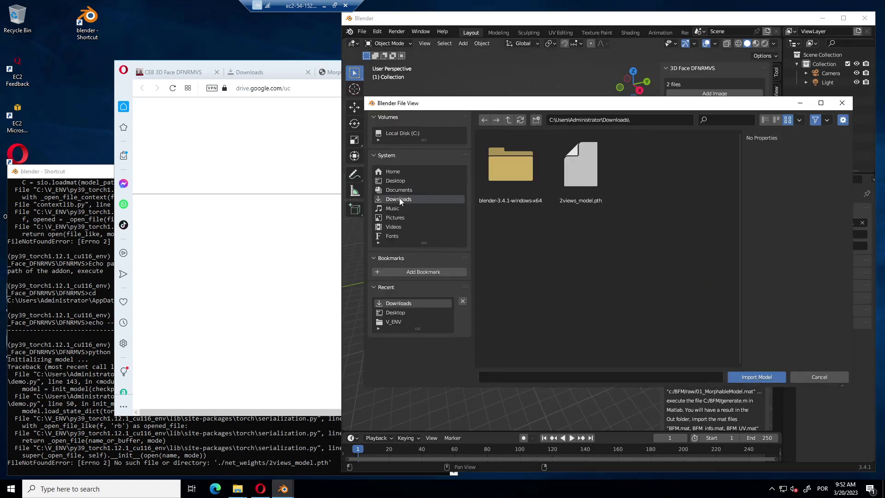
{"action": "left_click", "coordinate": [594, 171]}
{"action": "left_click", "coordinate": [756, 374]}
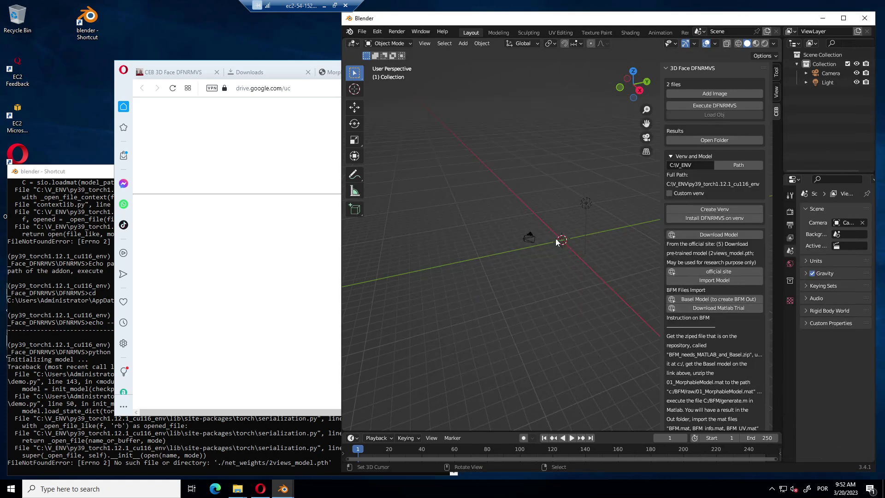
{"action": "left_click", "coordinate": [690, 106]}
{"action": "left_click", "coordinate": [55, 181]}
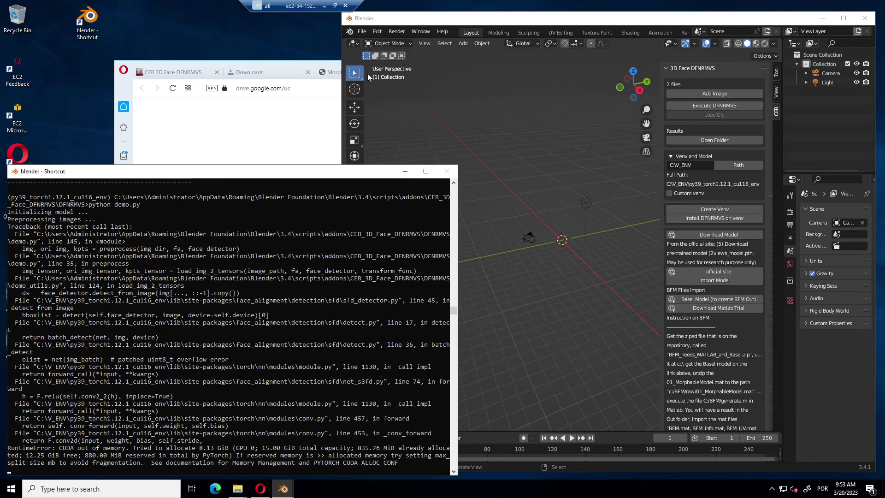
In local Blender, add case3_in0.jpg and case3_in1.jpg from examples_orig\case3 as input images
{"action": "left_click", "coordinate": [328, 6]}
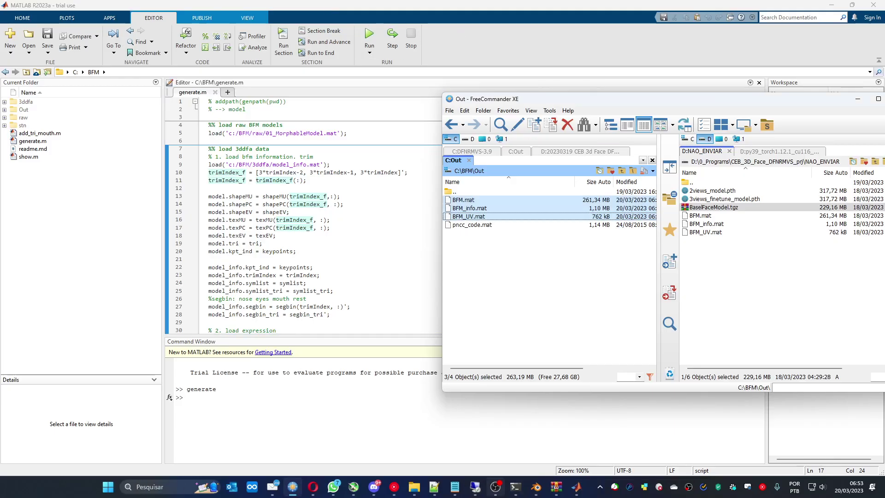
{"action": "left_click", "coordinate": [536, 487]}
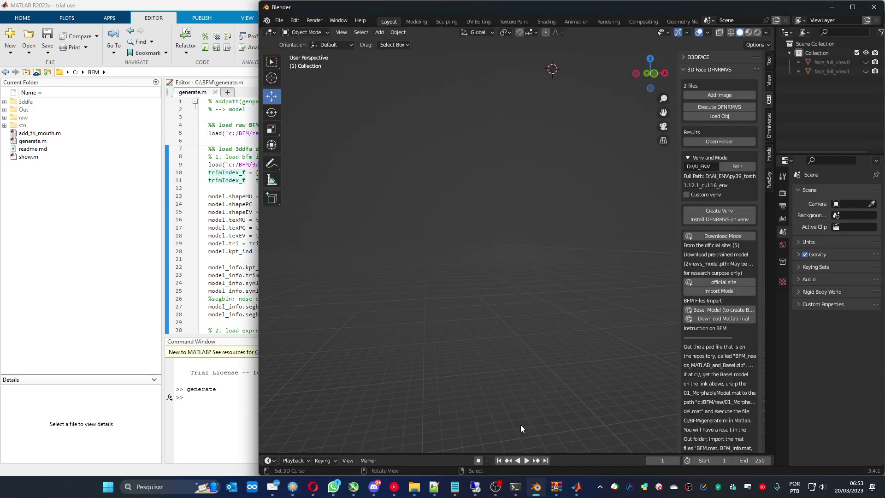
{"action": "left_click", "coordinate": [717, 95]}
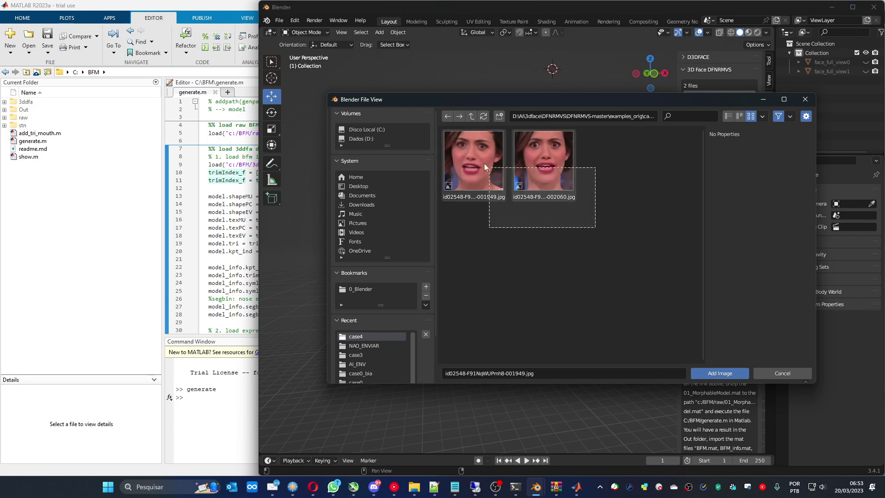
{"action": "left_click", "coordinate": [472, 116]}
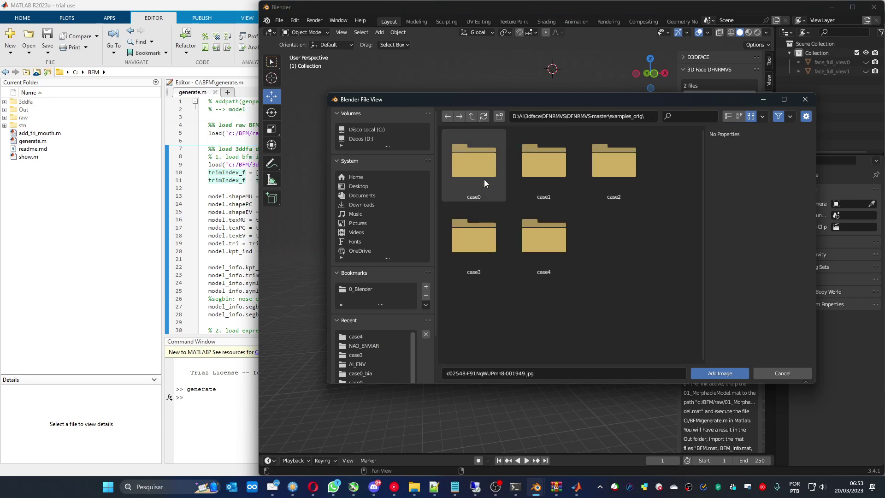
{"action": "double_click", "coordinate": [484, 239]}
{"action": "left_click_drag", "start_coordinate": [596, 212], "coordinate": [442, 133]}
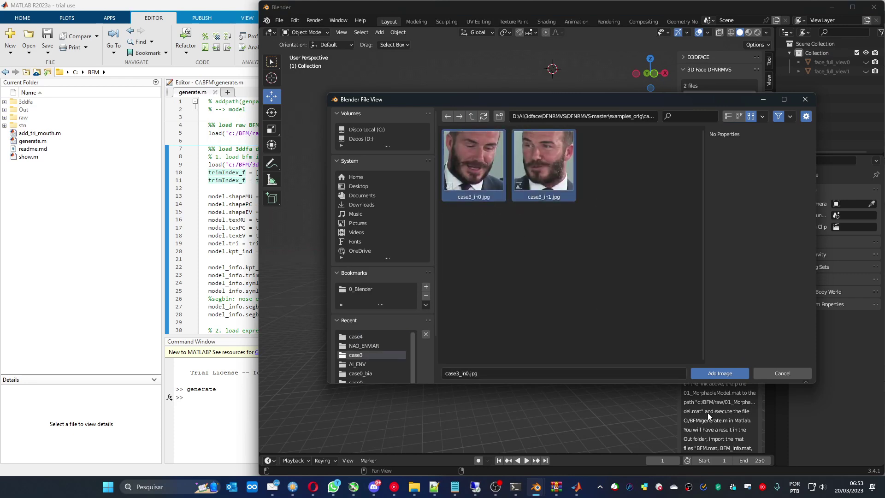
{"action": "left_click", "coordinate": [707, 374]}
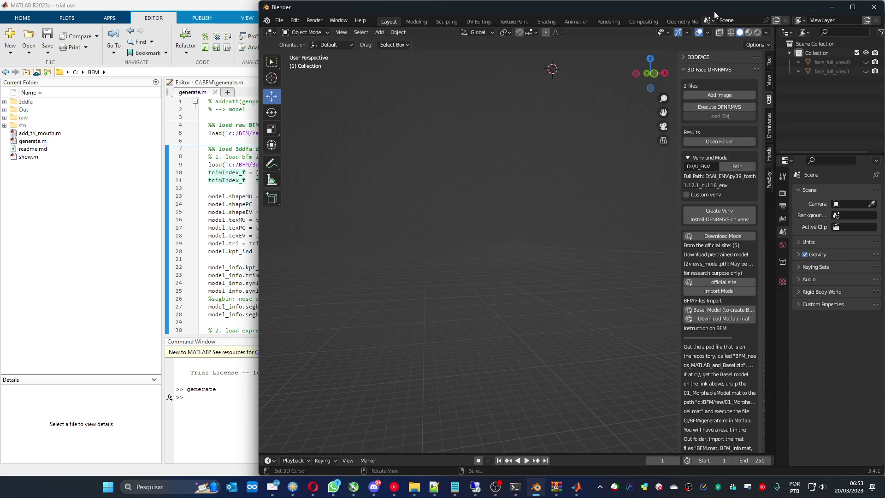
Run DFNRMVS on the case3 photos and watch GPU usage in the monitoring panel
{"action": "left_click", "coordinate": [707, 105]}
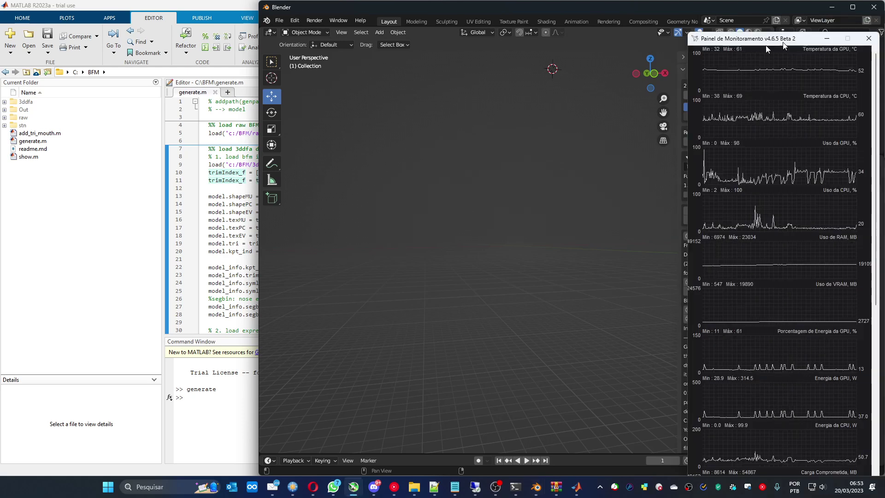
{"action": "left_click_drag", "start_coordinate": [691, 50], "coordinate": [144, 15]}
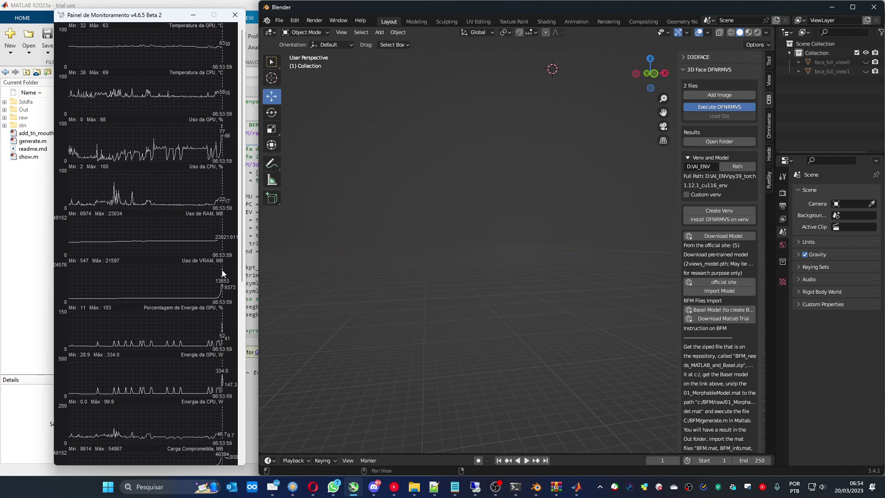
{"action": "mouse_move", "coordinate": [107, 265]}
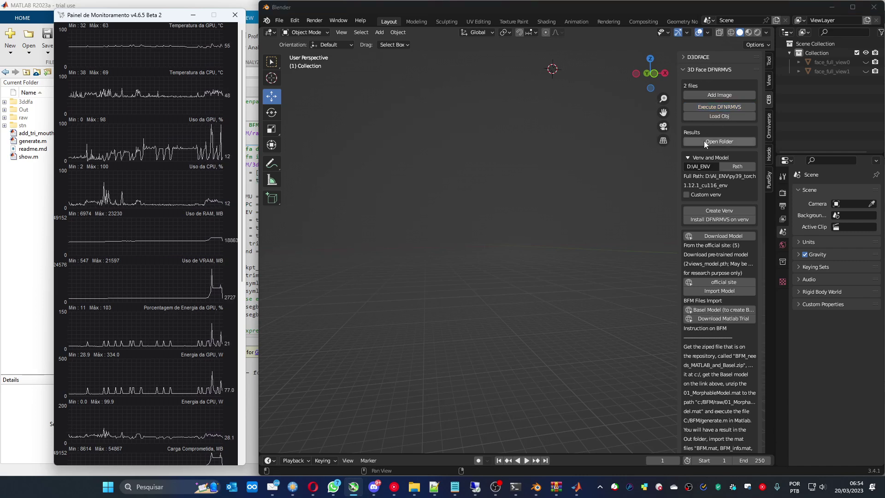
Load the case3 face meshes and move face_full_view1.001 right and face_full_view0.001 left
{"action": "left_click", "coordinate": [721, 116]}
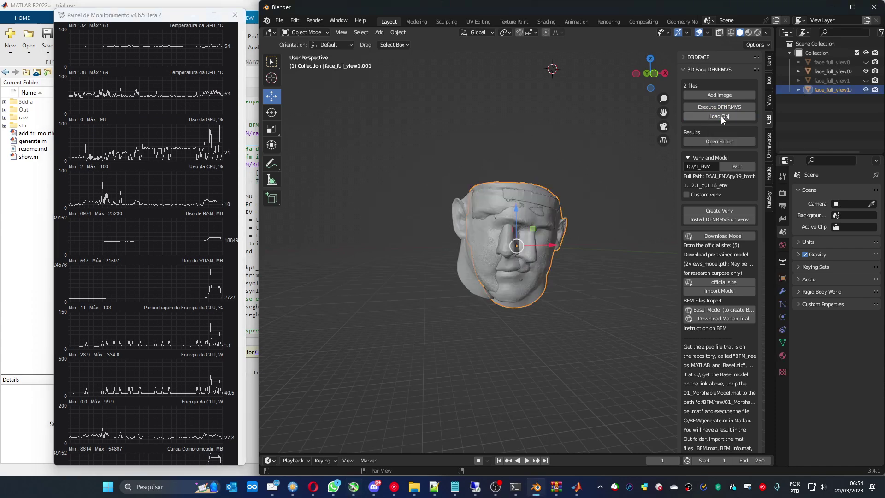
{"action": "left_click", "coordinate": [570, 259]}
{"action": "left_click", "coordinate": [544, 248]}
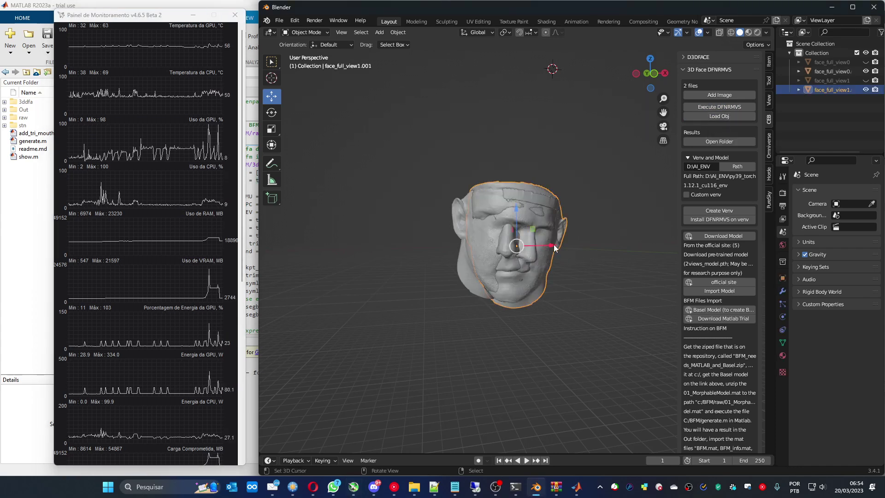
{"action": "left_click_drag", "start_coordinate": [554, 244], "coordinate": [645, 245]}
{"action": "left_click", "coordinate": [554, 242]}
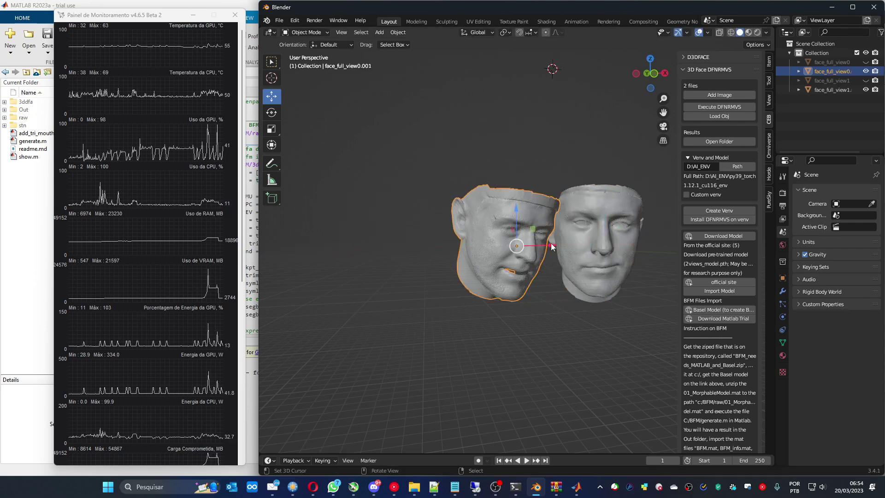
{"action": "left_click_drag", "start_coordinate": [555, 242], "coordinate": [504, 245]}
{"action": "middle_click_drag", "start_coordinate": [541, 284], "coordinate": [520, 276]}
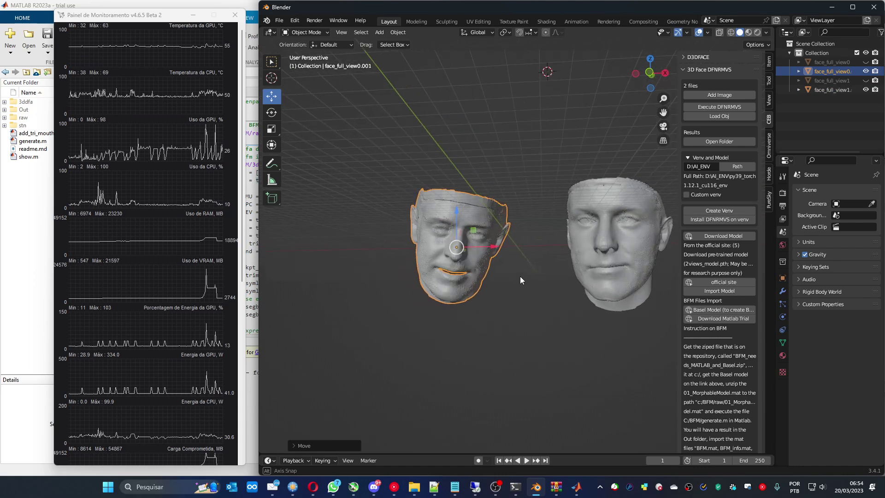
Add both case1 photos from examples_orig\case1 as the new input images
{"action": "left_click", "coordinate": [708, 95]}
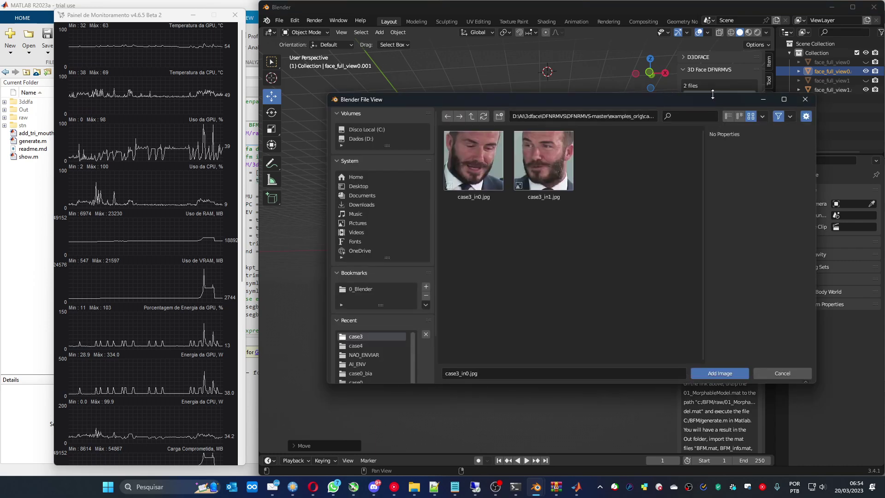
{"action": "left_click", "coordinate": [470, 117]}
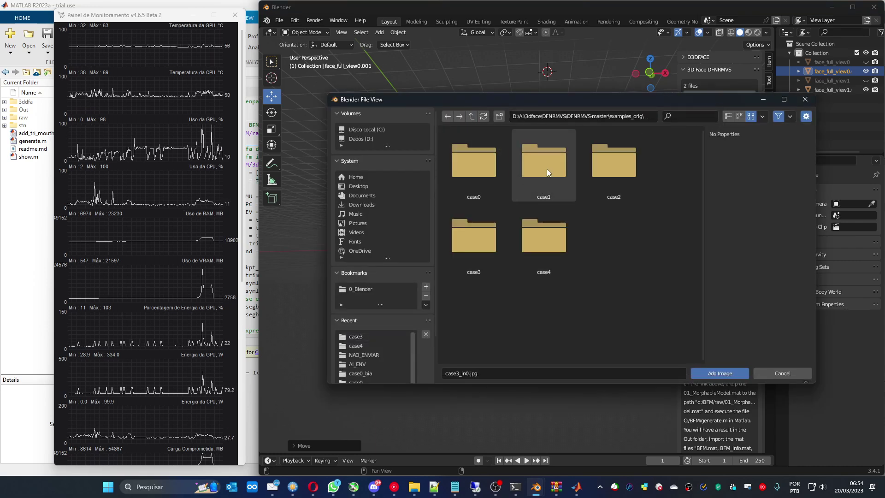
{"action": "double_click", "coordinate": [546, 169]}
{"action": "left_click_drag", "start_coordinate": [583, 225], "coordinate": [491, 174]}
{"action": "left_click", "coordinate": [712, 372]}
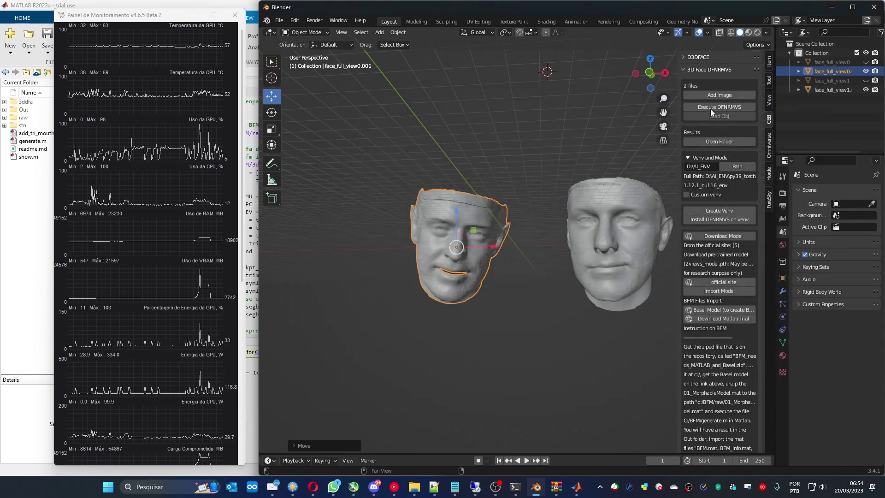
Select both case3 face meshes and move them to the left
{"action": "middle_click_drag", "start_coordinate": [500, 256], "coordinate": [570, 242]}
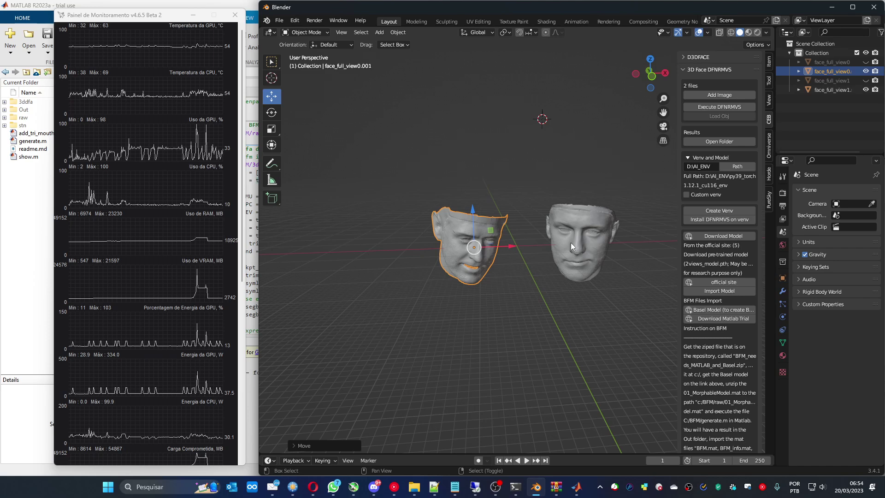
{"action": "left_click", "coordinate": [571, 243], "text": "shift"}
{"action": "left_click_drag", "start_coordinate": [543, 247], "coordinate": [613, 123]}
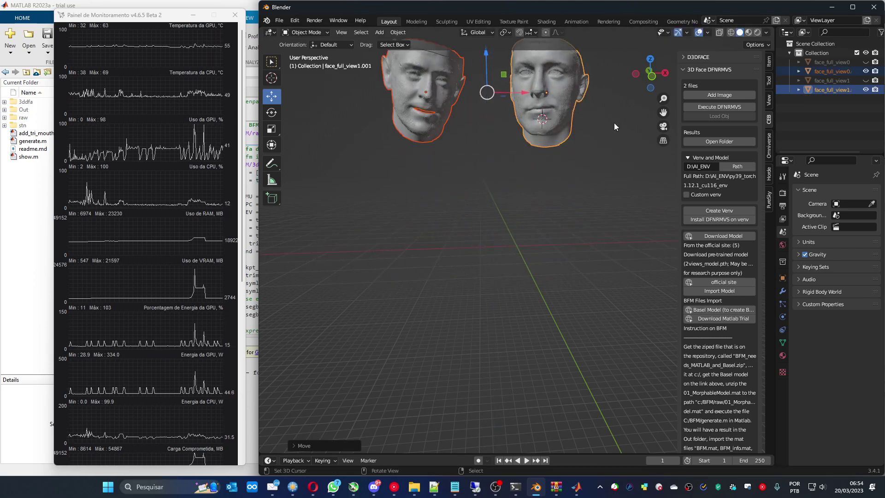
Run DFNRMVS on the case1 photos, monitoring the terminal and GPU panel until results save
{"action": "left_click", "coordinate": [715, 107]}
{"action": "left_click", "coordinate": [515, 486]}
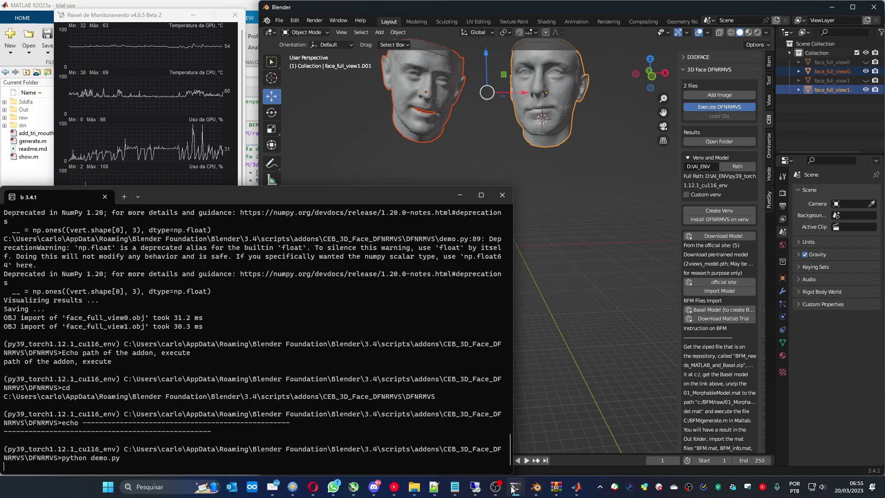
{"action": "left_click_drag", "start_coordinate": [290, 186], "coordinate": [291, 152]}
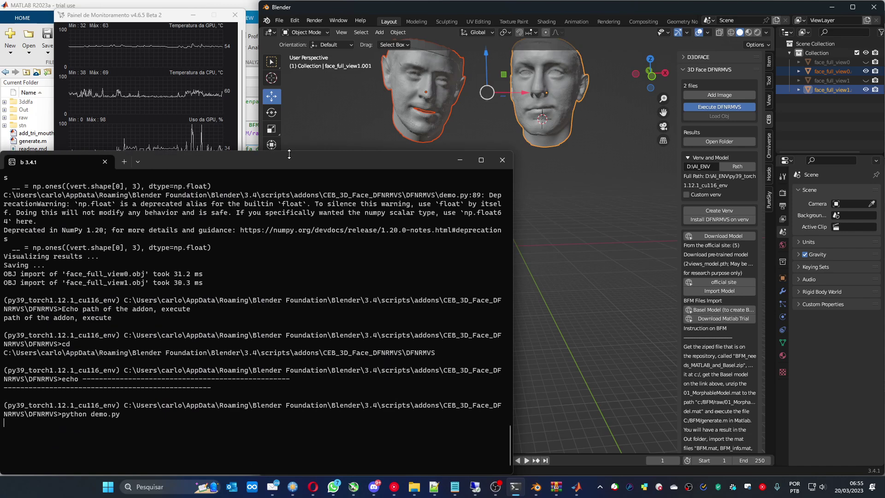
{"action": "left_click", "coordinate": [150, 17]}
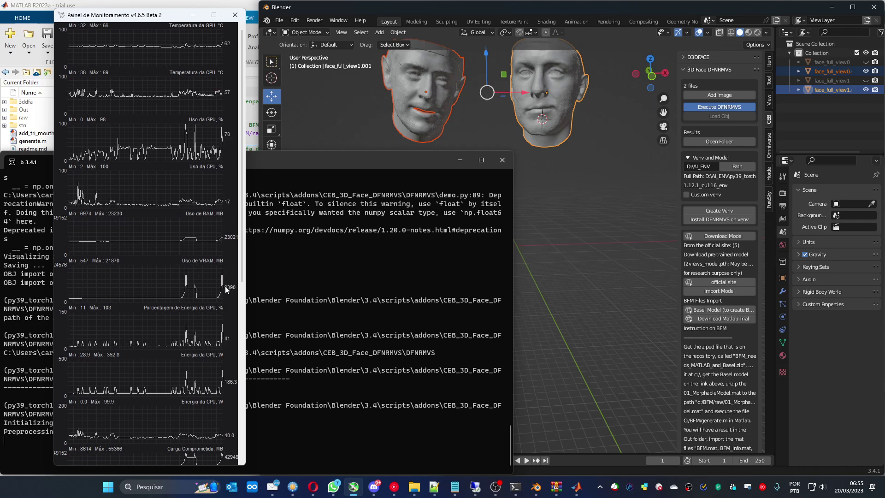
{"action": "mouse_move", "coordinate": [222, 276]}
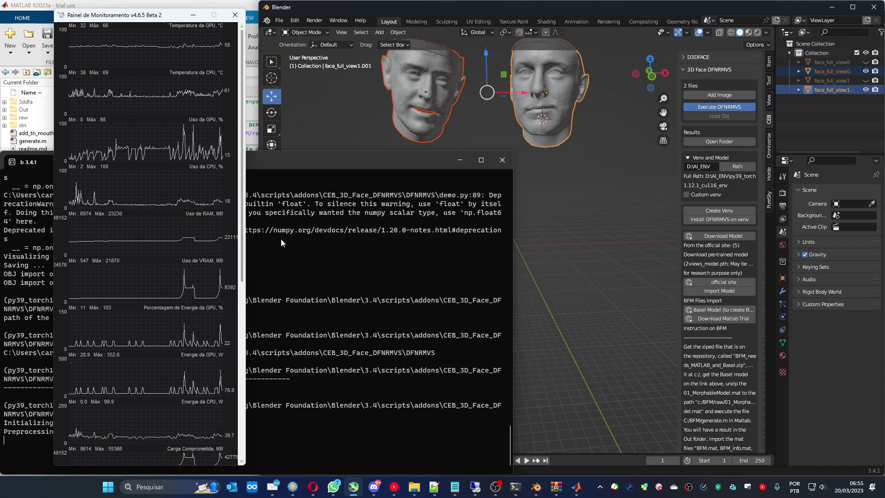
{"action": "left_click", "coordinate": [299, 160]}
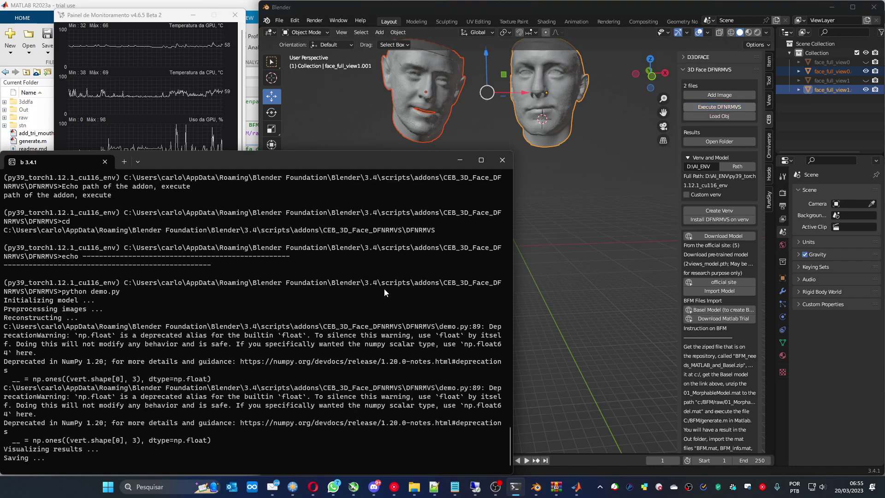
Load the case1 meshes and move face_full_view1.002 left and face_full_view0.002 slightly apart
{"action": "left_click", "coordinate": [714, 116]}
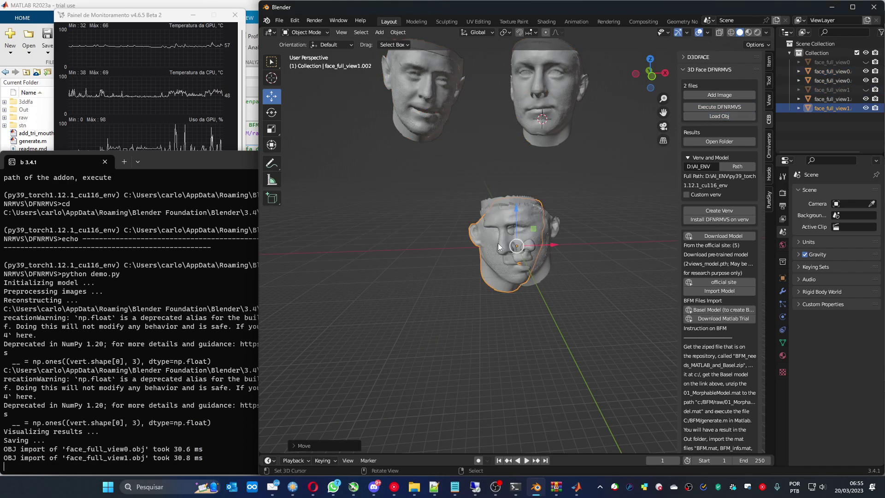
{"action": "left_click_drag", "start_coordinate": [541, 245], "coordinate": [426, 246]}
{"action": "left_click", "coordinate": [515, 254]}
{"action": "left_click_drag", "start_coordinate": [515, 253], "coordinate": [544, 251]}
{"action": "middle_click_drag", "start_coordinate": [543, 251], "coordinate": [493, 249]}
{"action": "scroll", "coordinate": [494, 249], "scroll_direction": "up", "scroll_amount": 2}
{"action": "scroll", "coordinate": [497, 249], "scroll_direction": "down", "scroll_amount": 1}
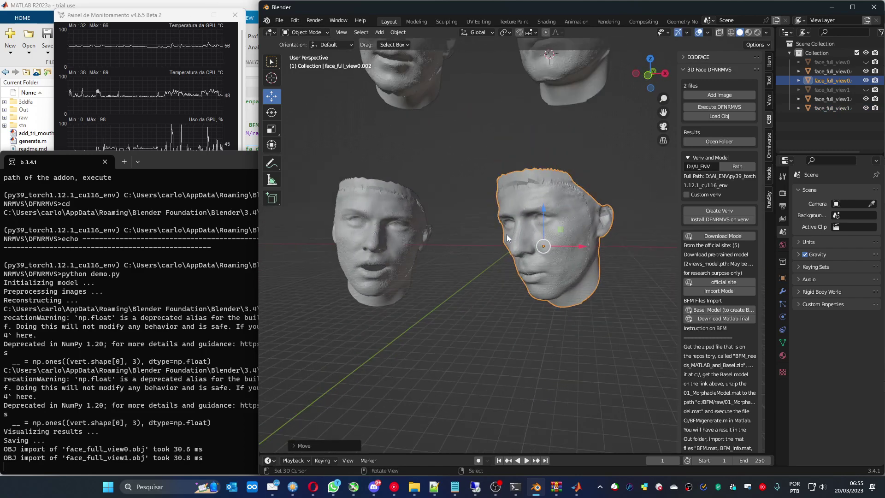